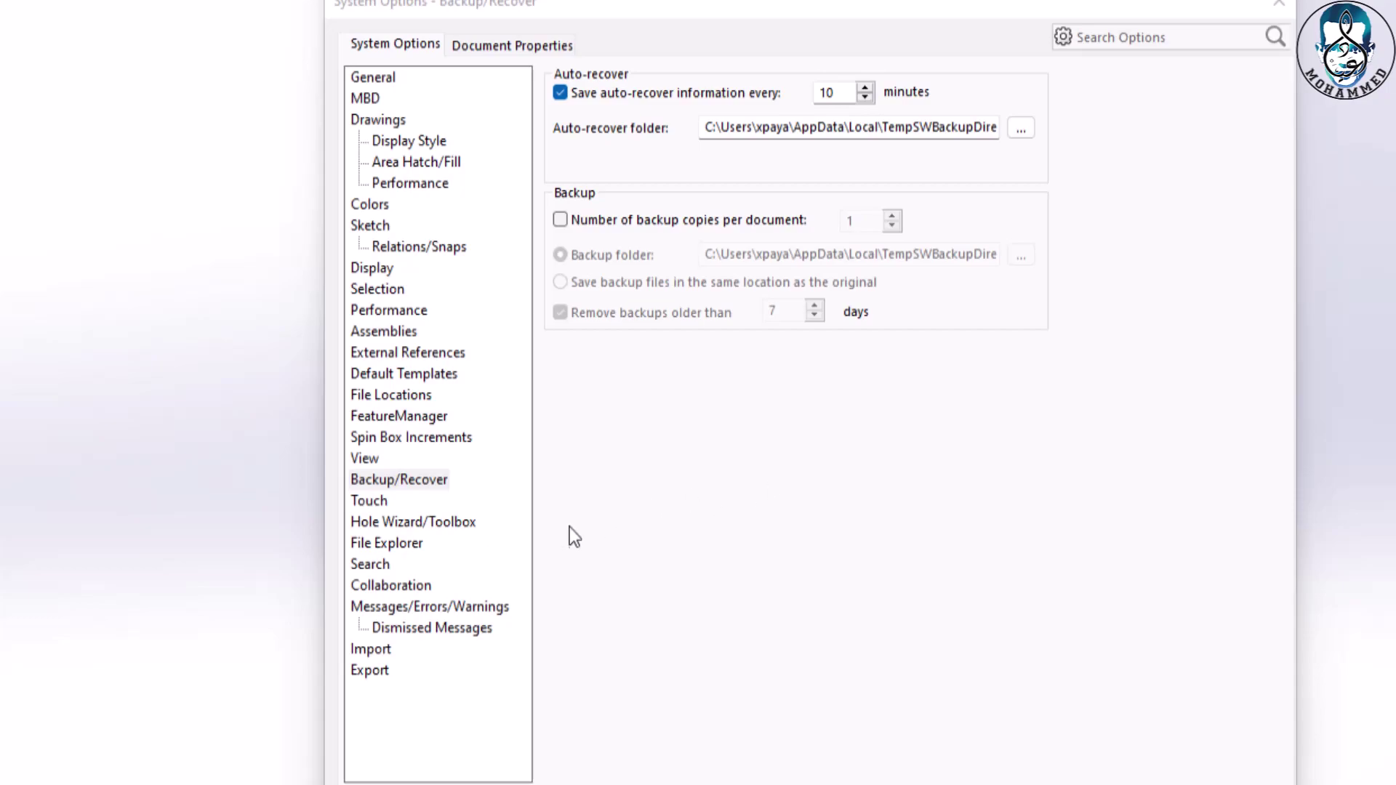
Show the Hole Wizard/Toolbox options, with the Toolbox folder at C:\SOLIDWORKS Data\.
click(399, 524)
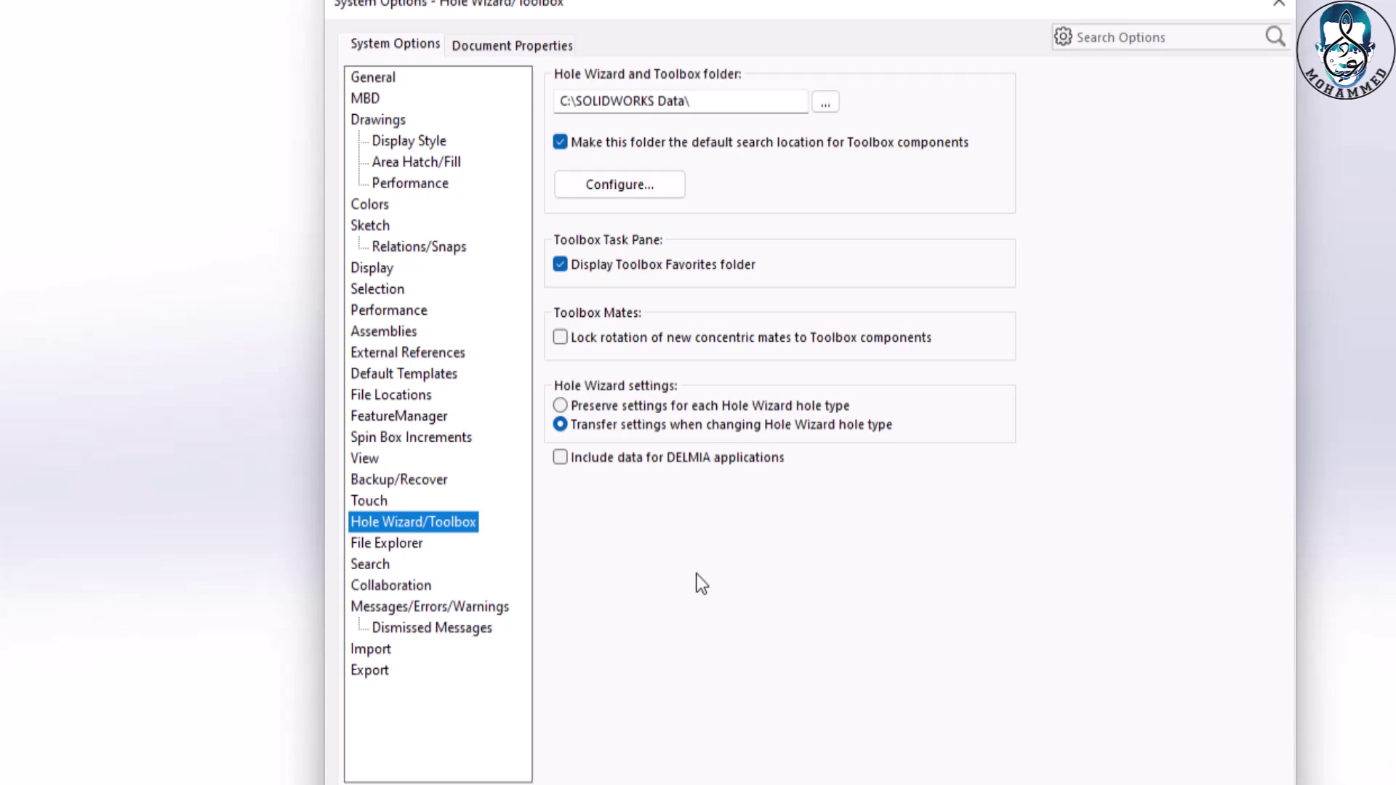
key(Tab)
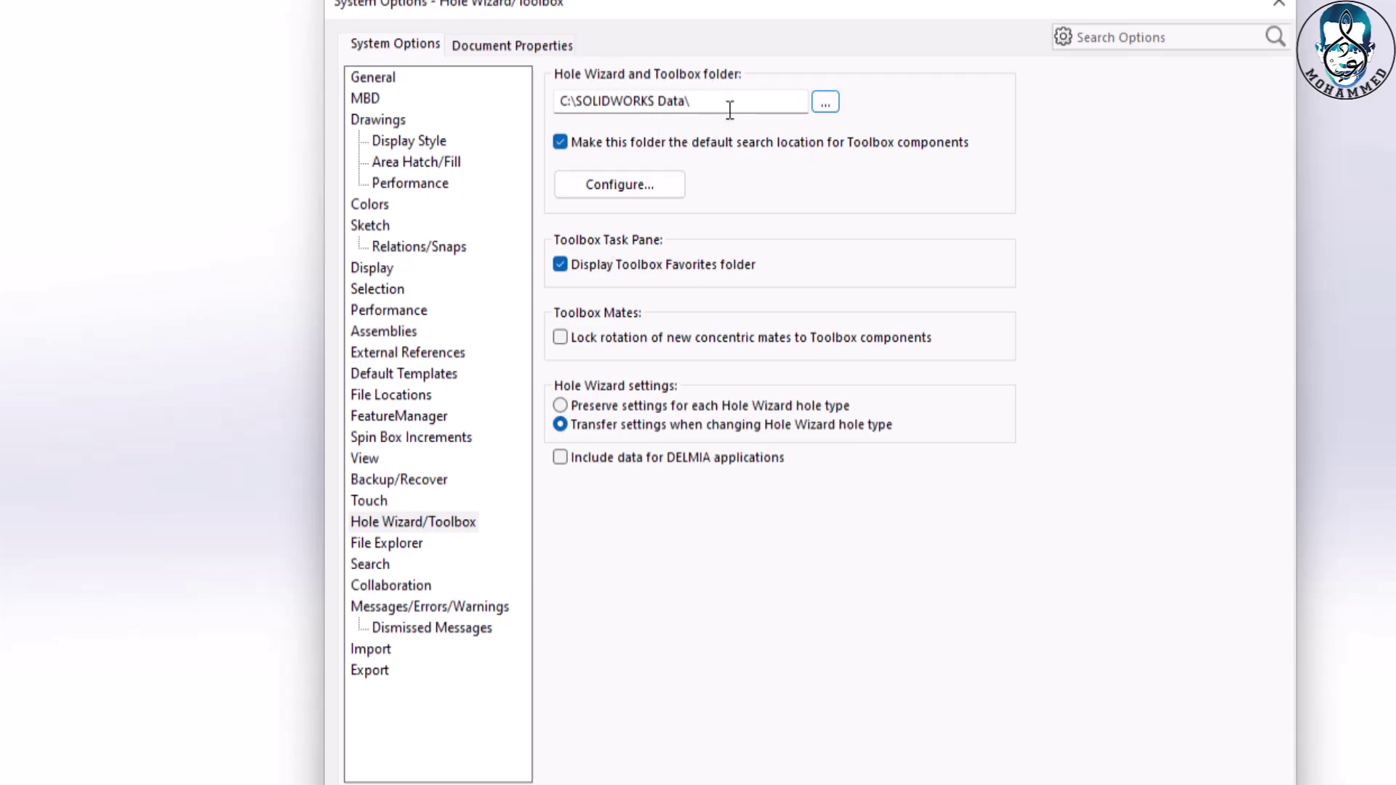
click(826, 101)
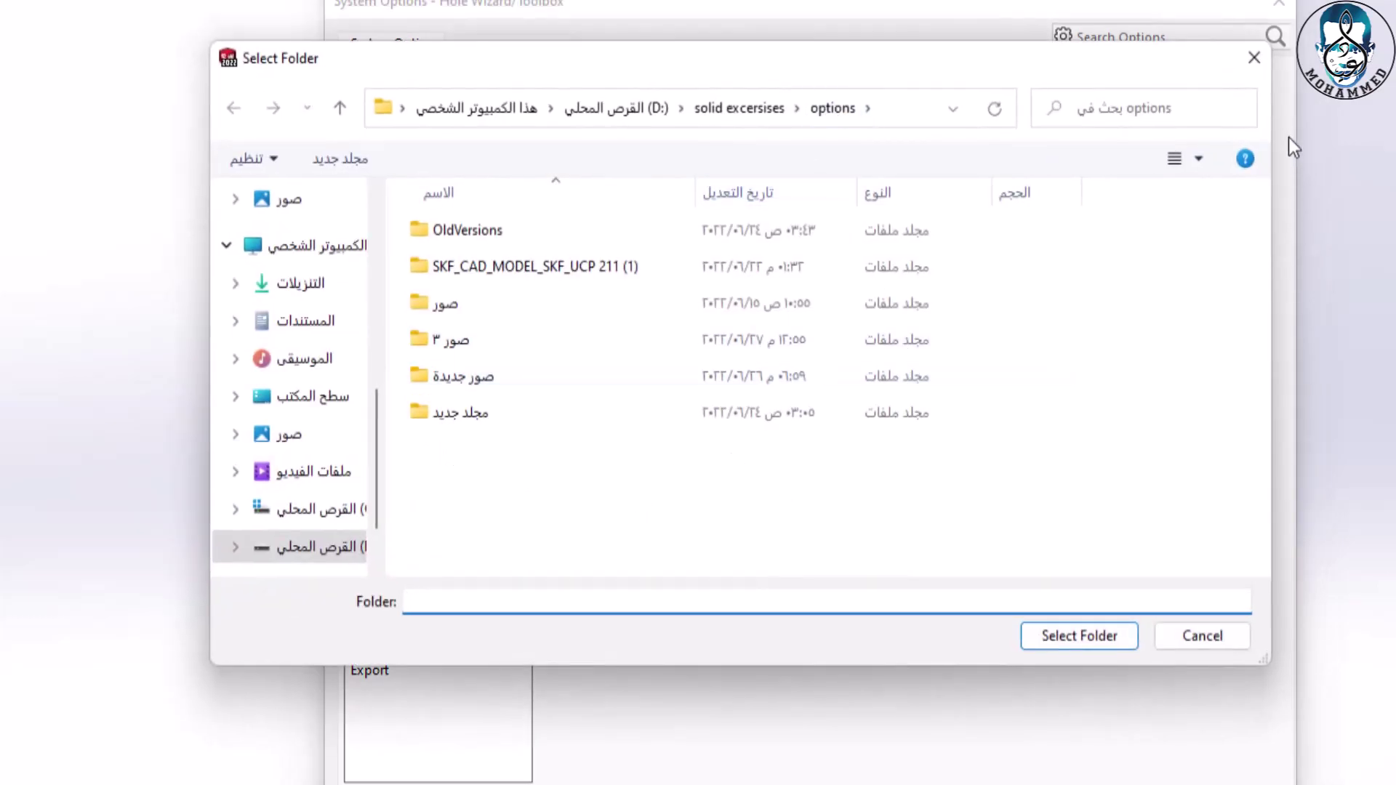
click(1253, 59)
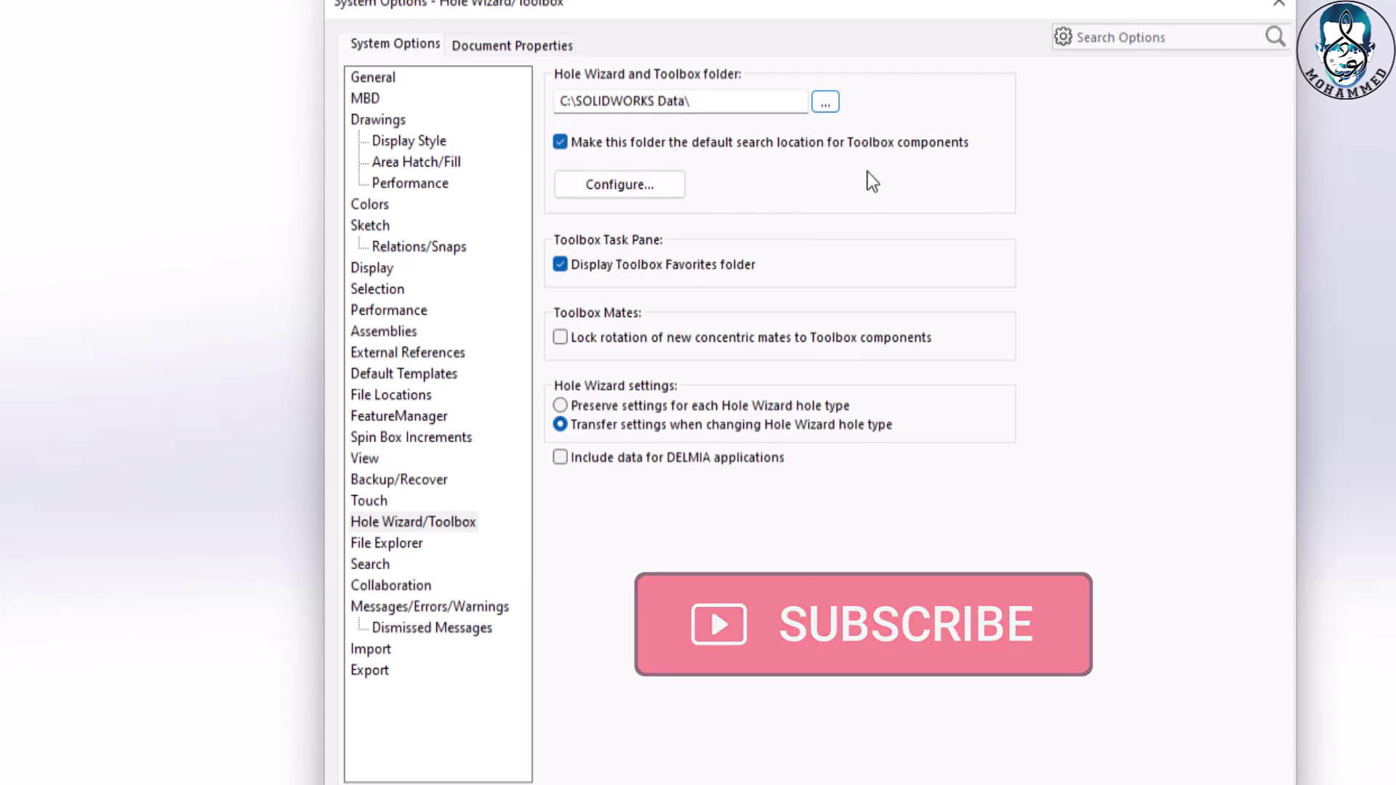
Bring up Toolbox Setup, reposition its window, and close it without changes.
click(615, 183)
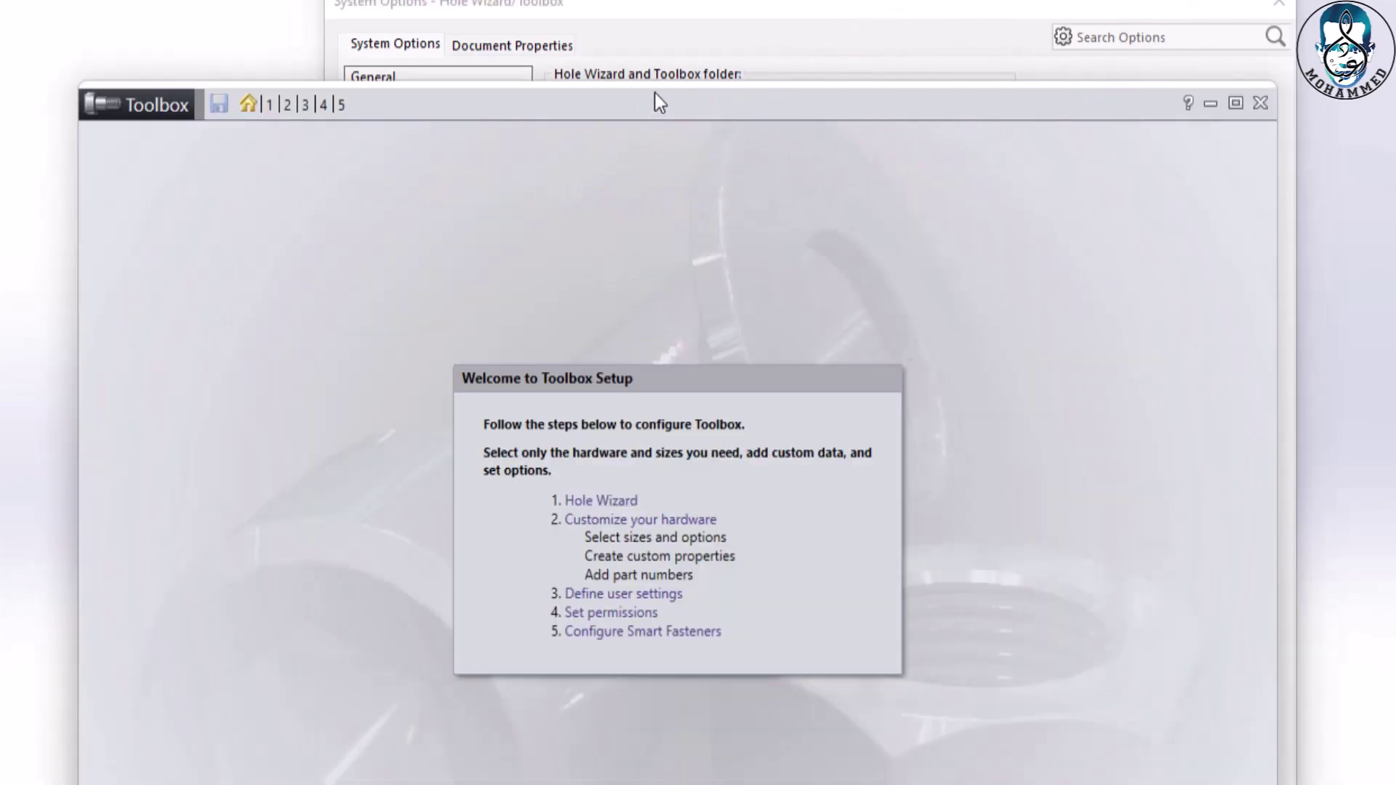
mouse_move(630, 100)
mouse_down()
mouse_move(691, 27)
mouse_move(673, 22)
mouse_up()
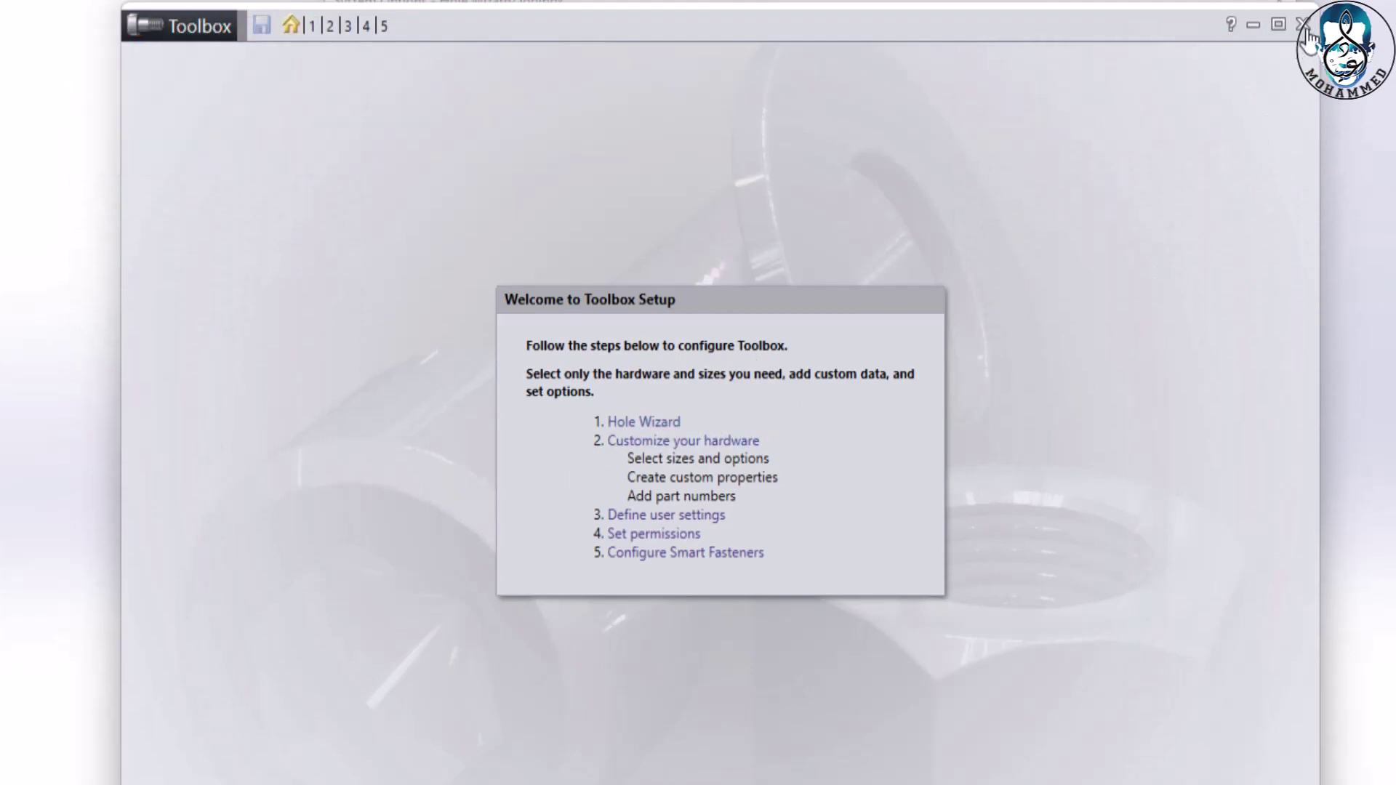
click(1304, 27)
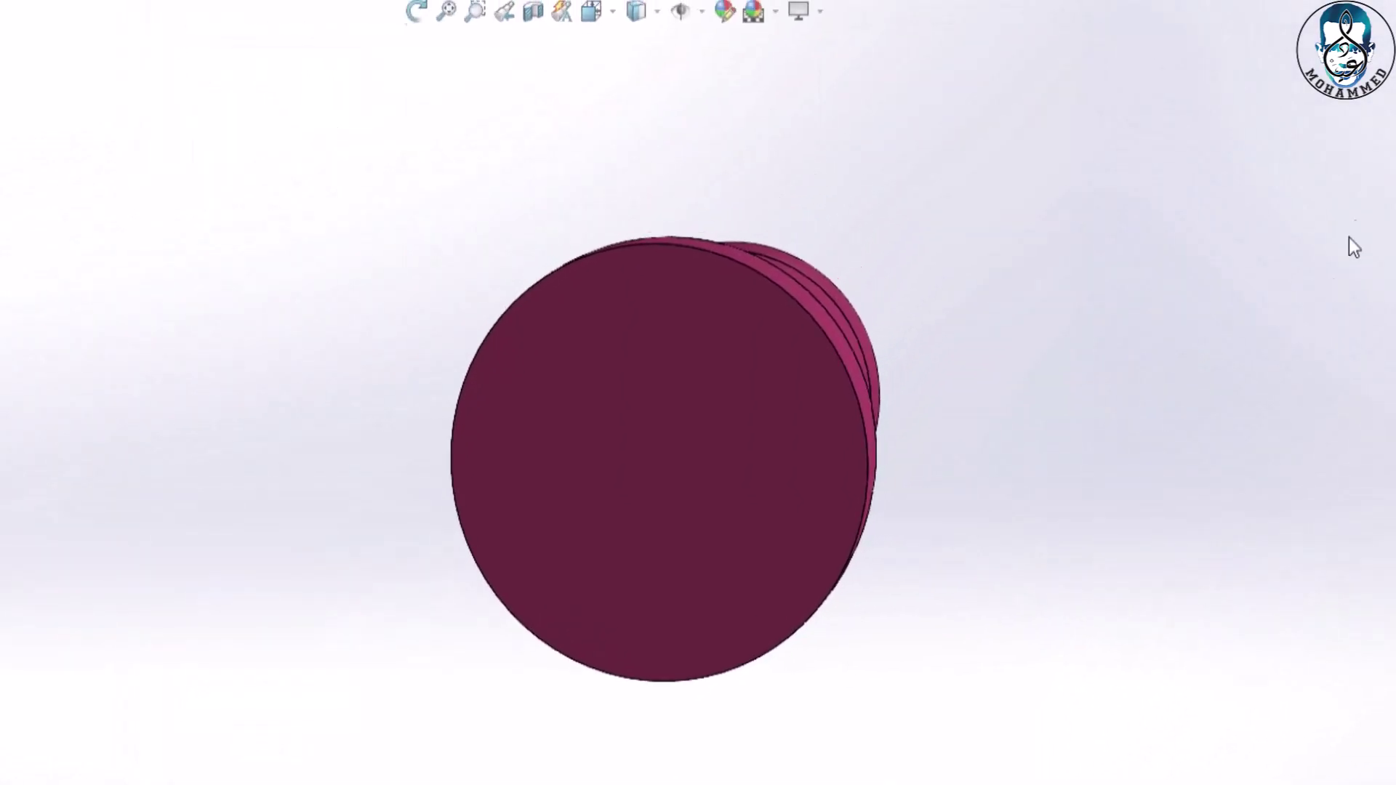
Check the Design Library, then turn off 'Display Toolbox Favorites folder' in Hole Wizard/Toolbox options.
click(1382, 236)
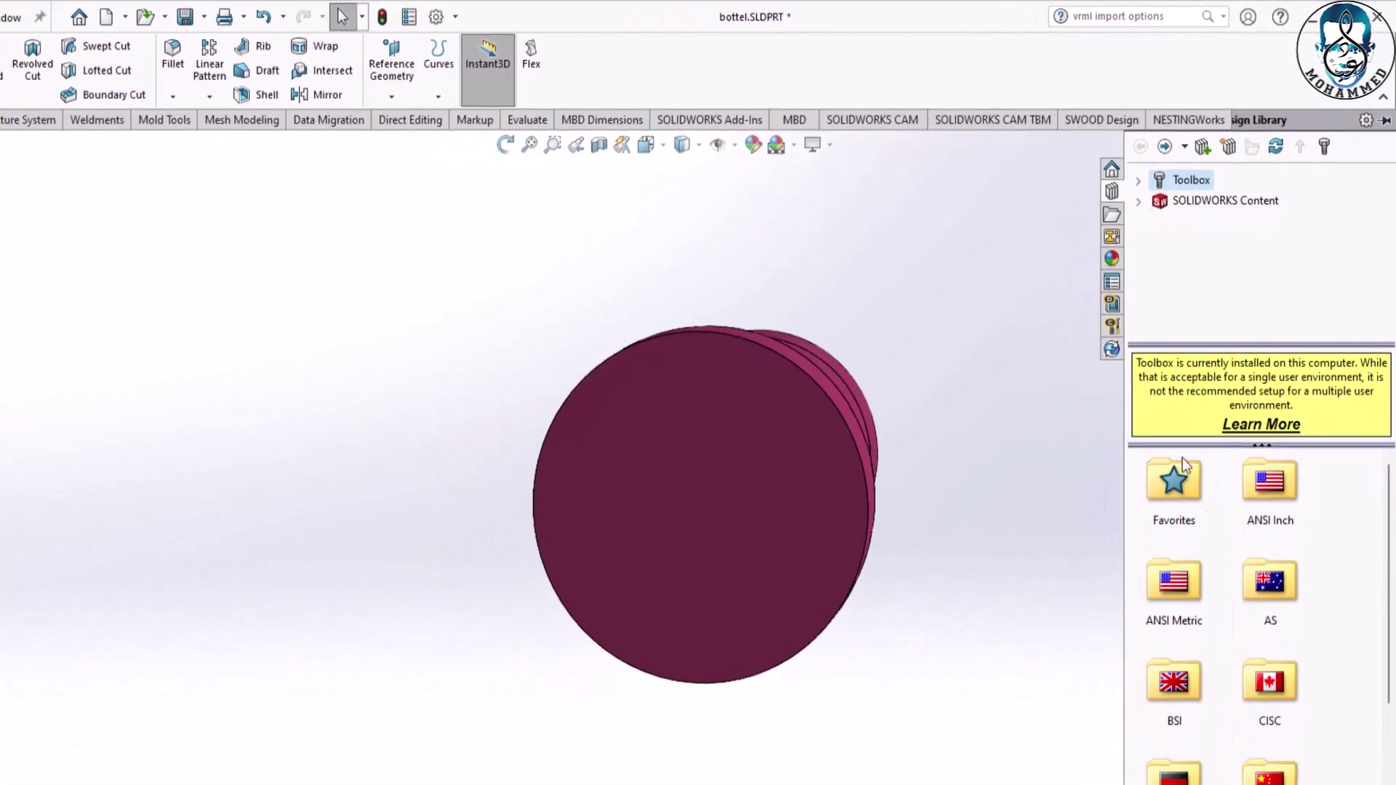
click(1058, 370)
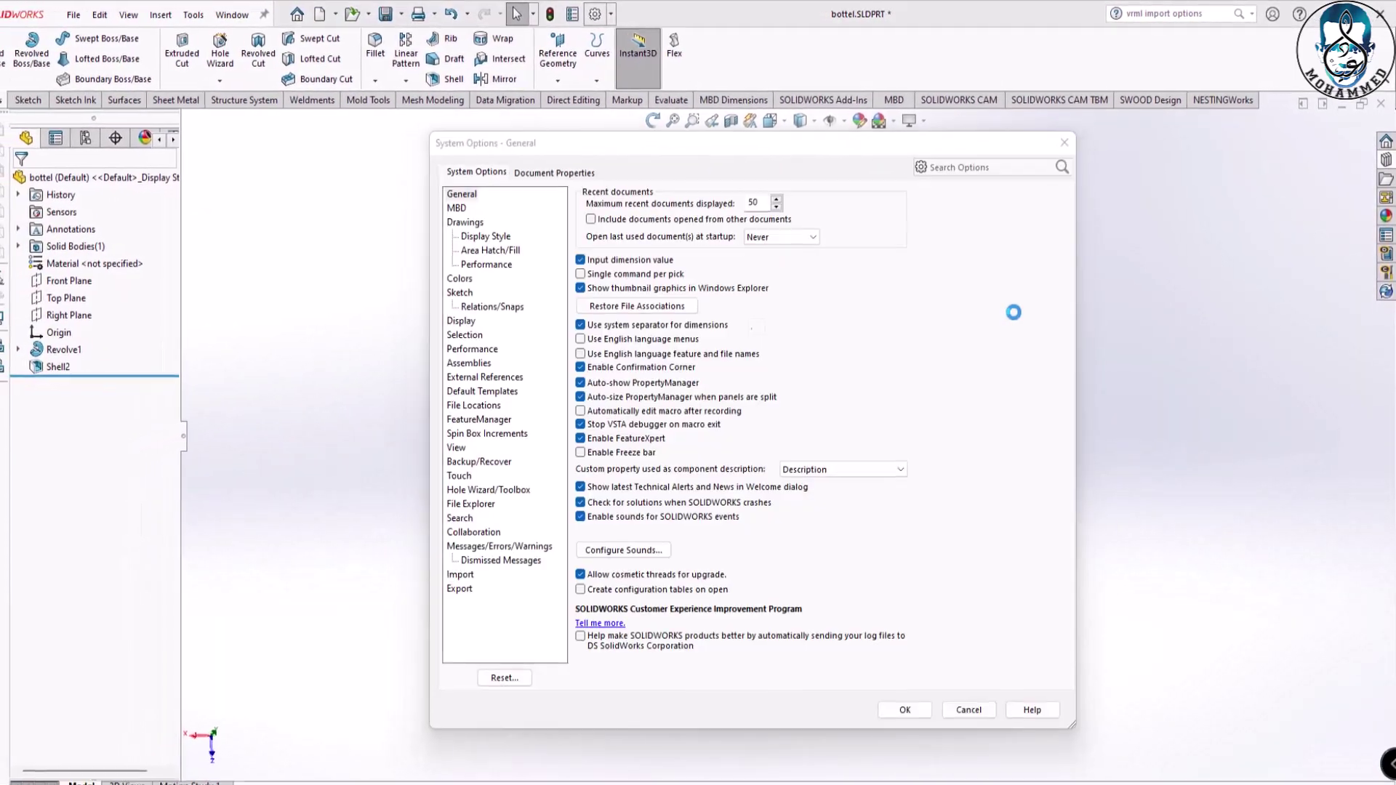
click(496, 481)
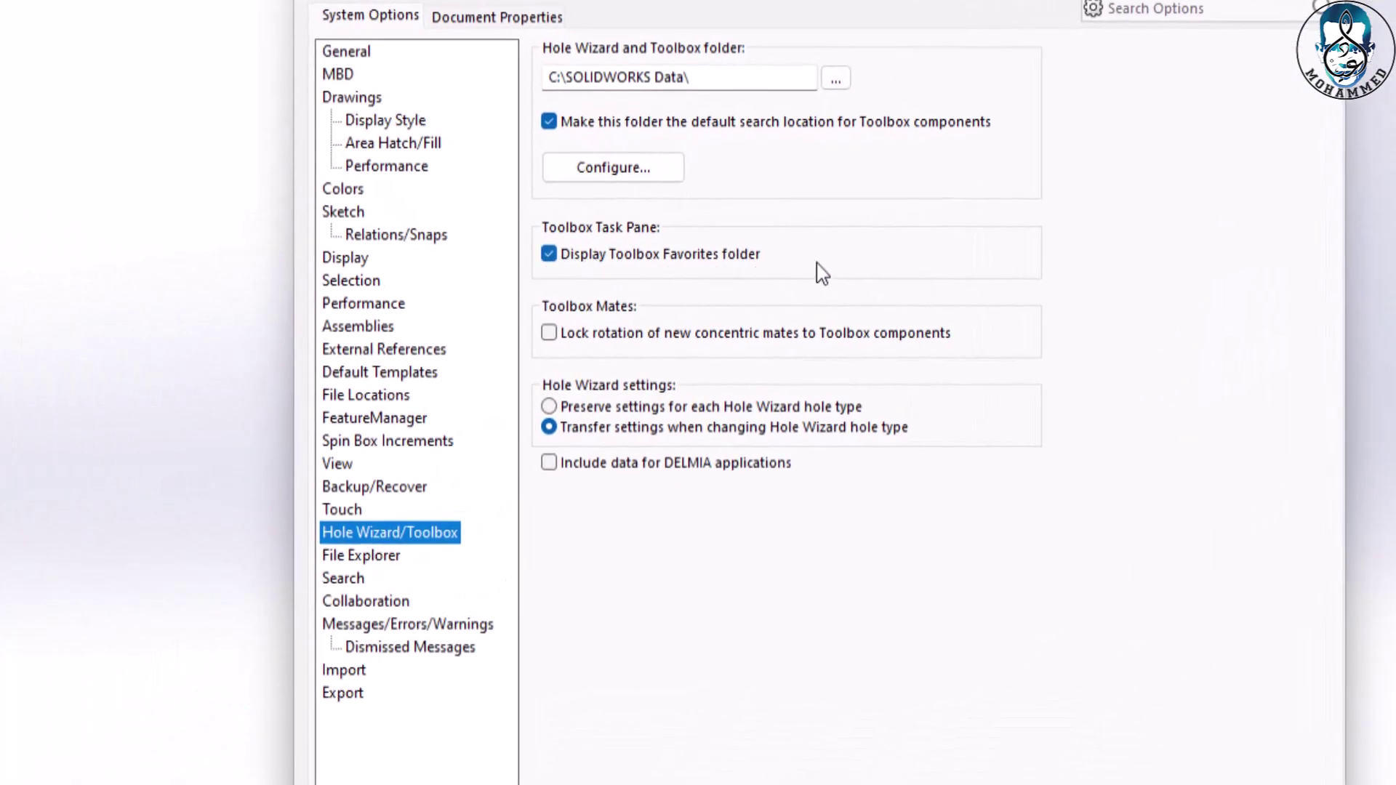
click(549, 254)
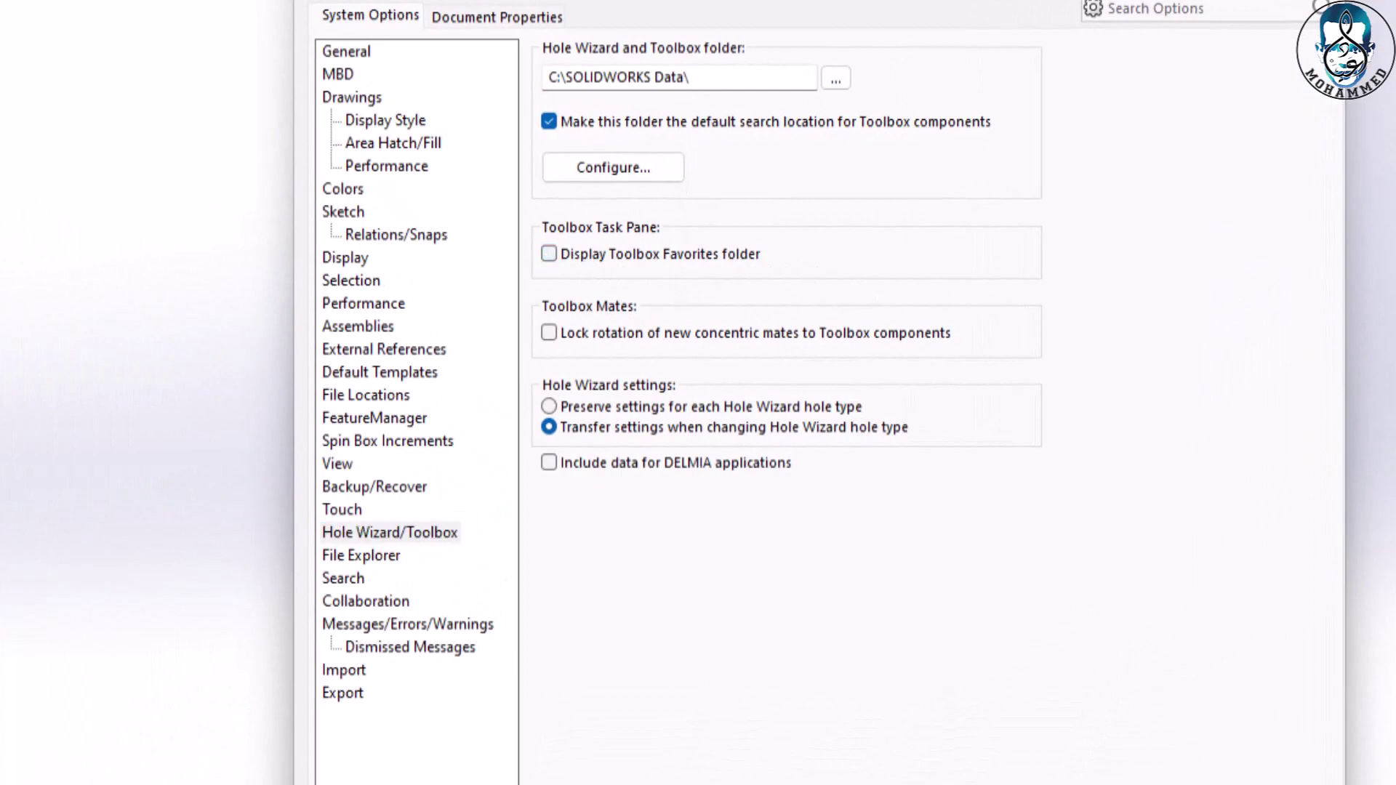
key(Return)
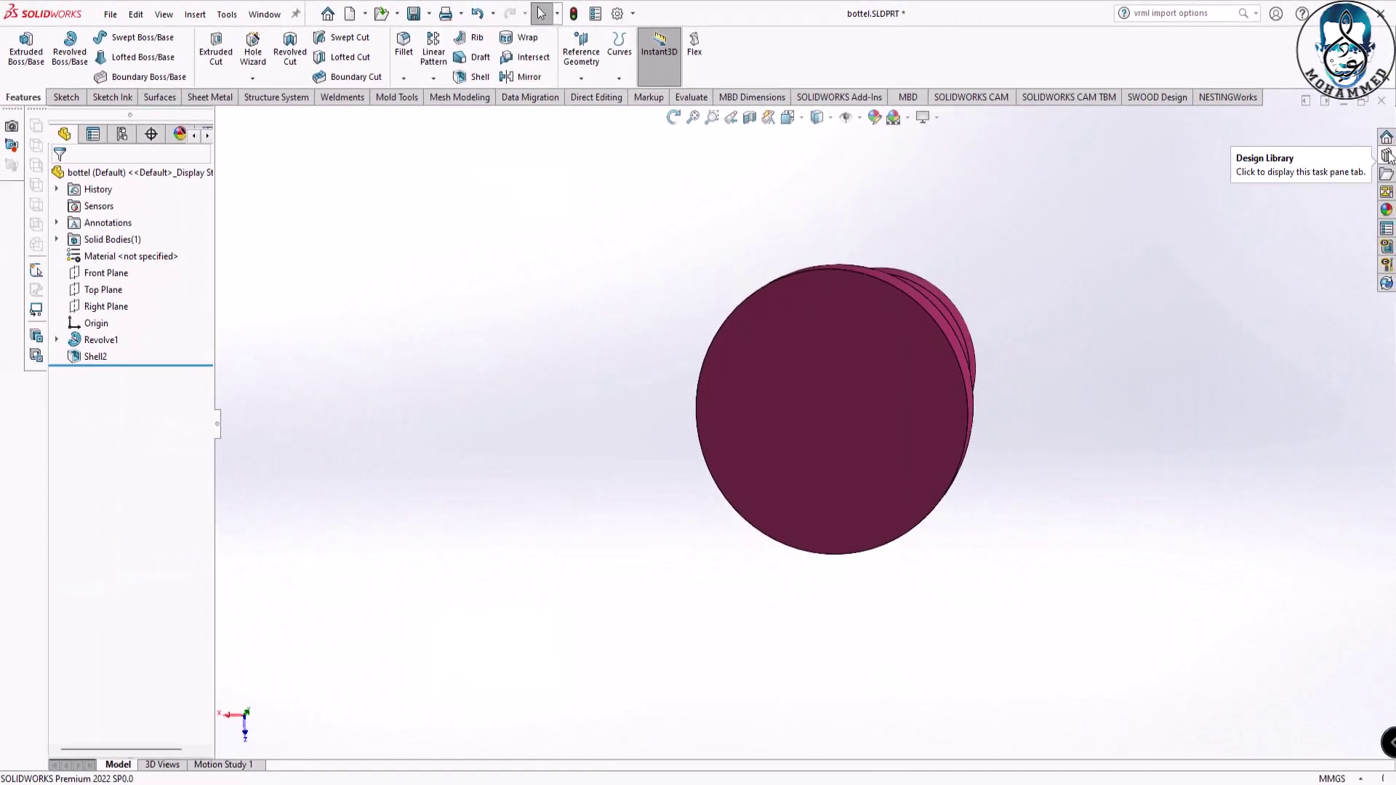
Check the Toolbox folders in the Design Library tab.
click(1387, 155)
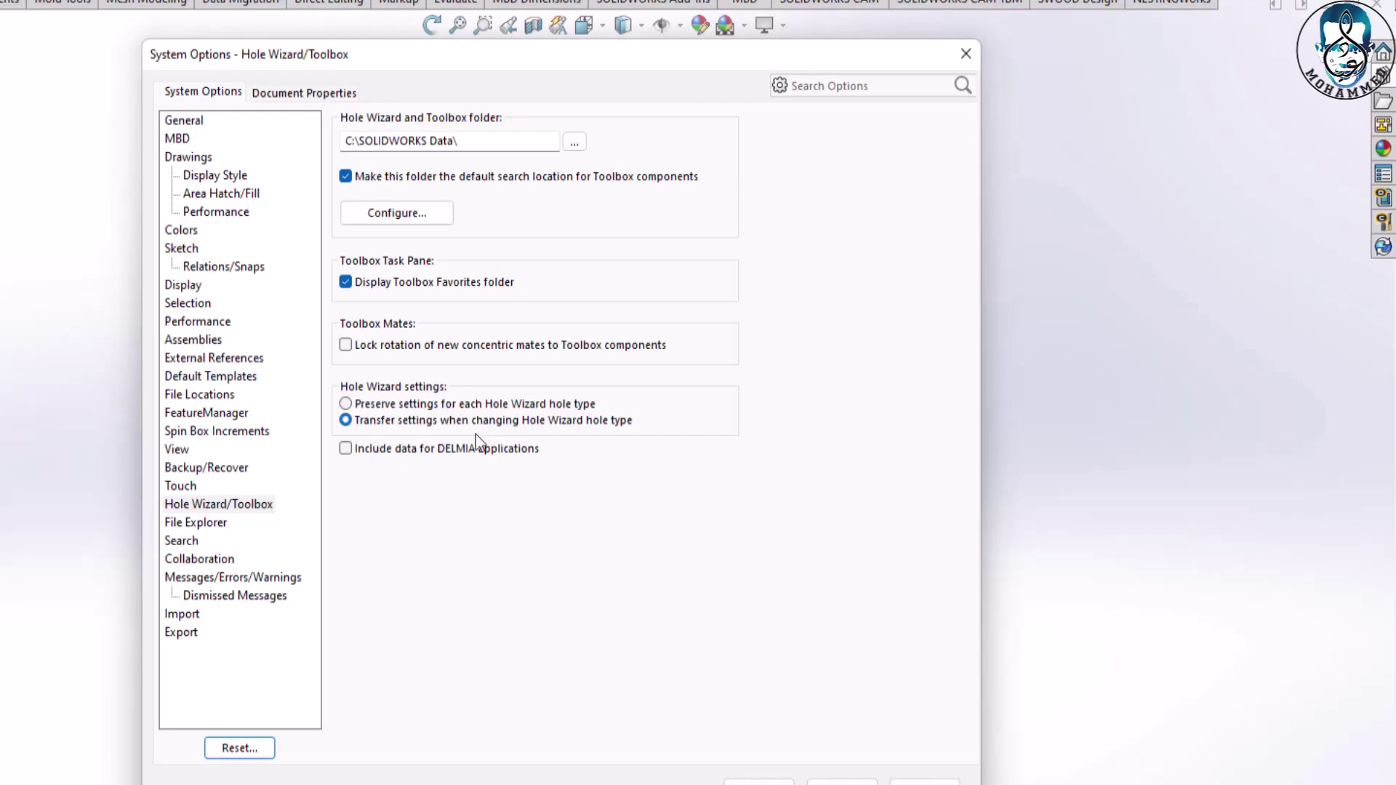
Reset only the Hole Wizard/Toolbox page and choose 'Preserve settings for each Hole Wizard hole type'.
click(258, 749)
click(495, 397)
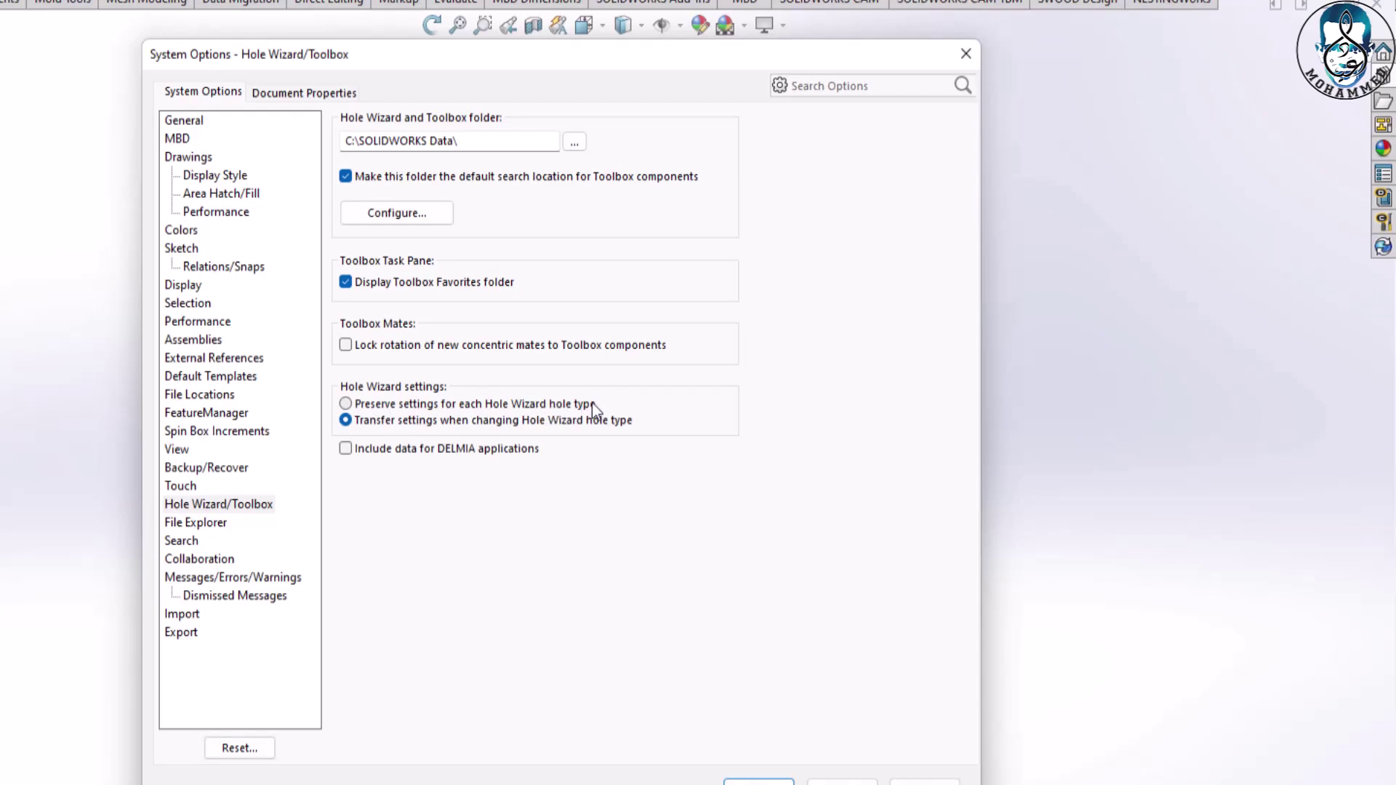
click(346, 404)
Accept the options and start a counterbore Hole Wizard hole, picking its size from the list.
click(758, 782)
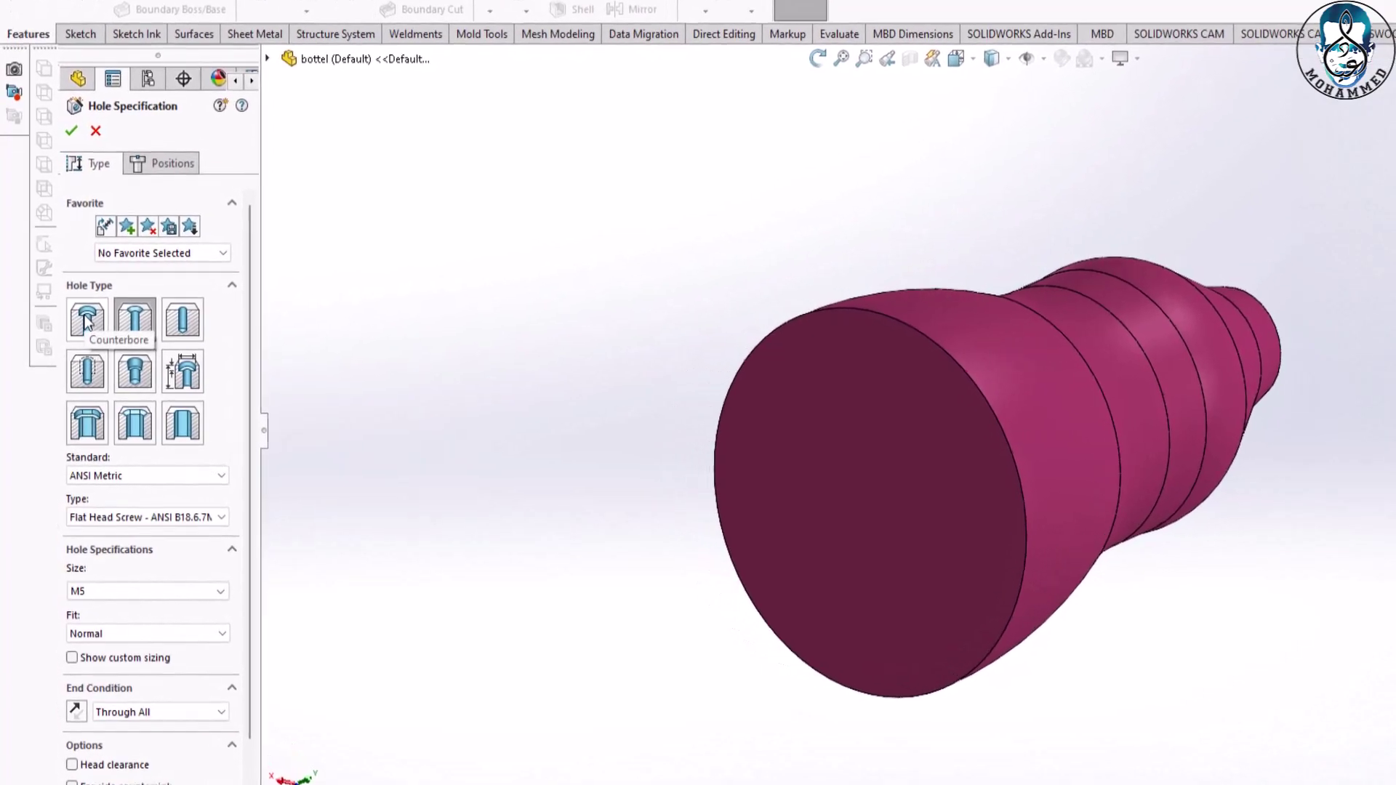
click(85, 322)
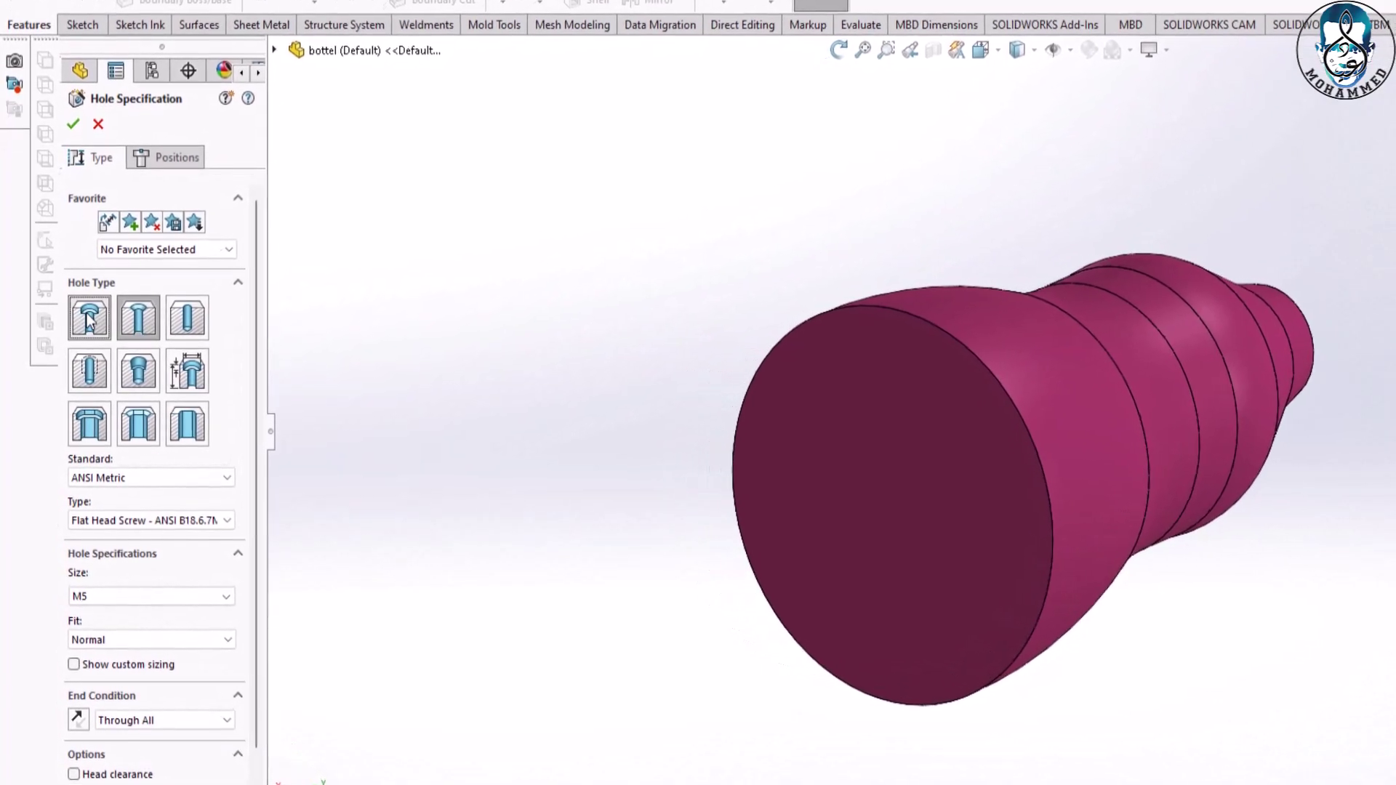
click(189, 582)
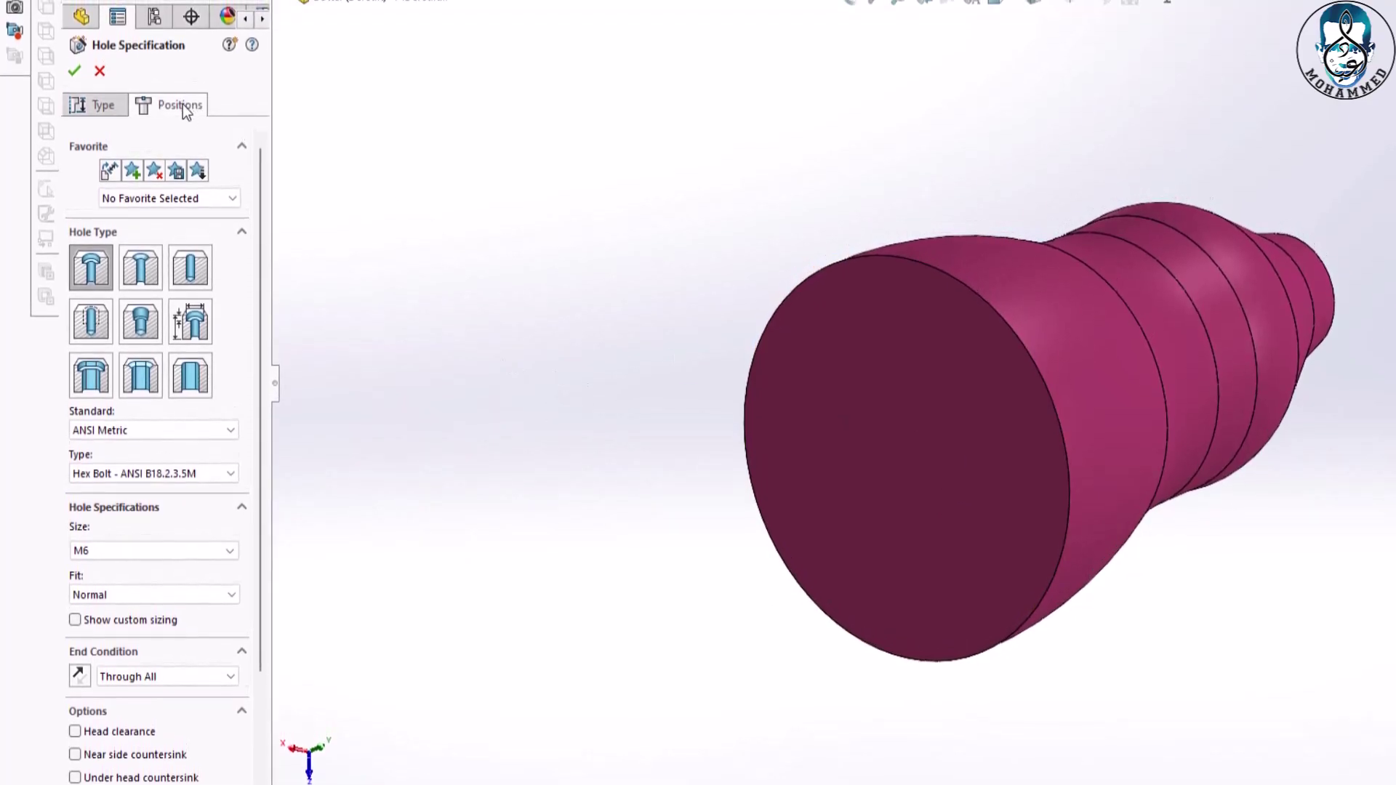
Place the M6 counterbore at the base face centre, create it, and orbit to inspect.
click(184, 109)
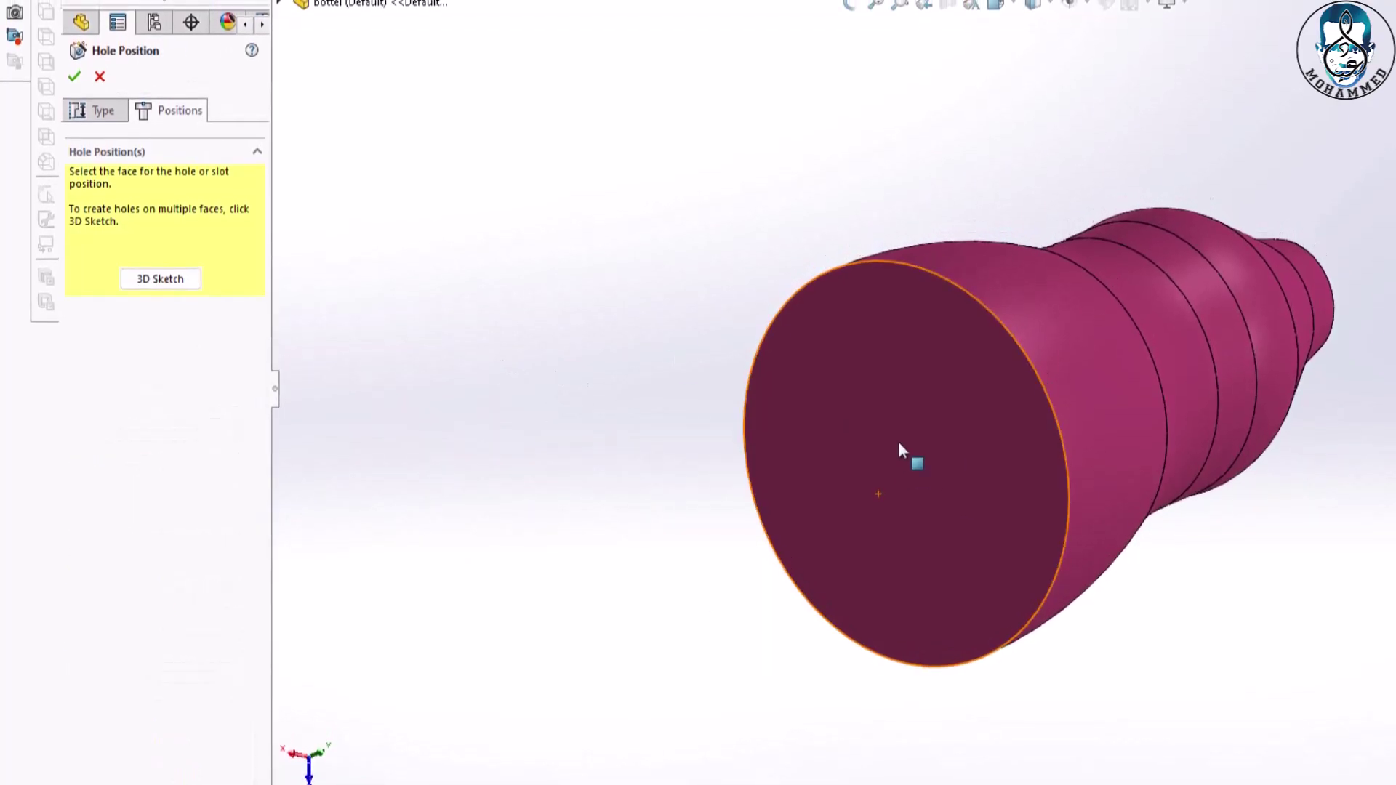
click(908, 446)
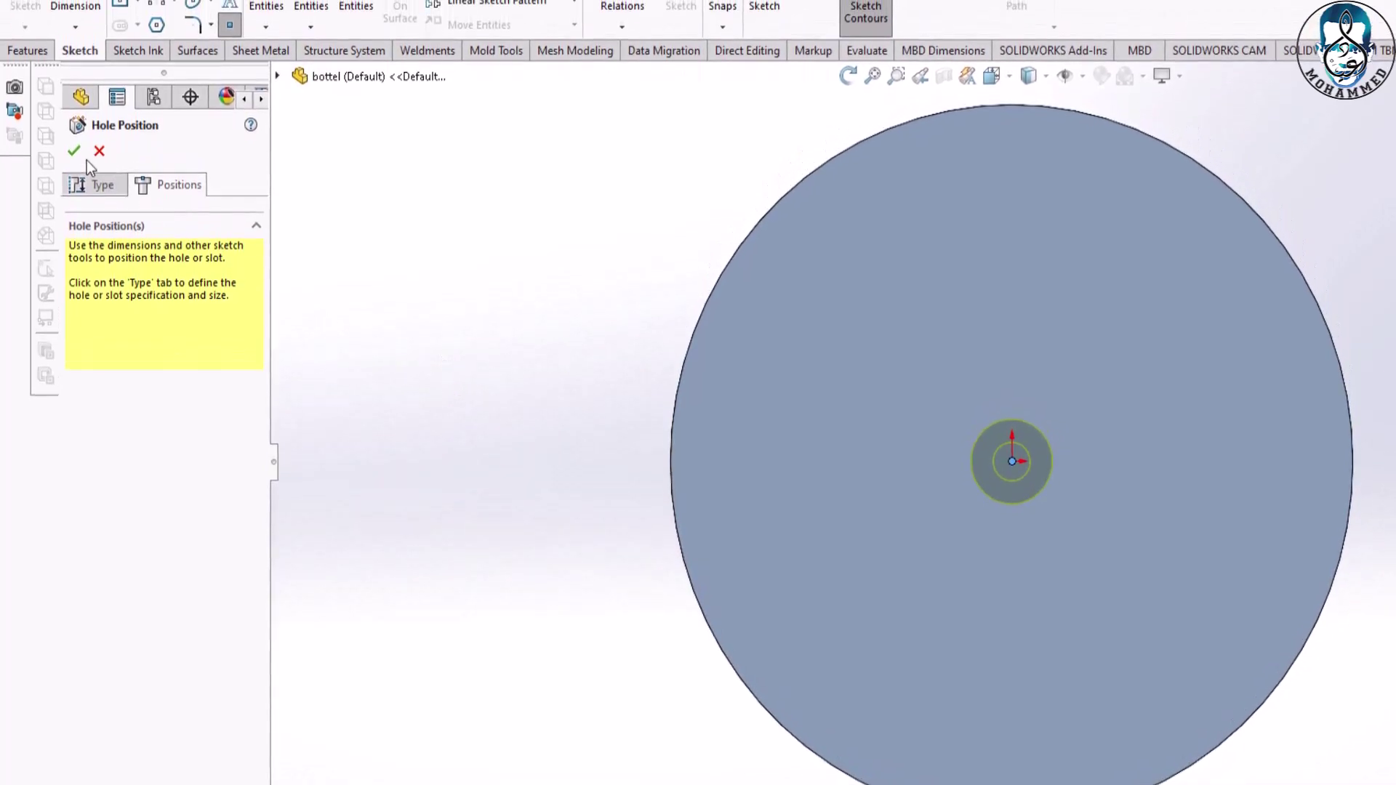
click(73, 139)
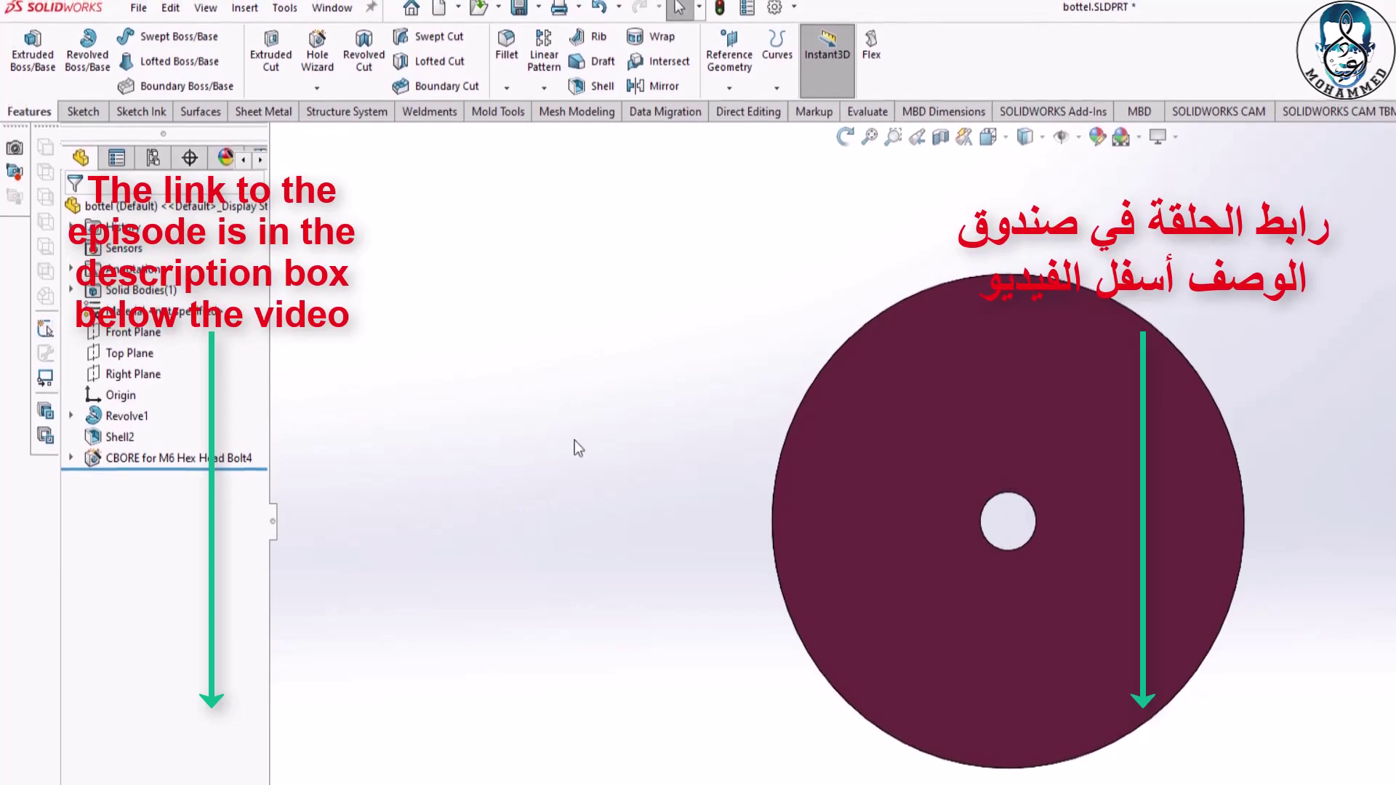
middle_drag(574, 439, 805, 526)
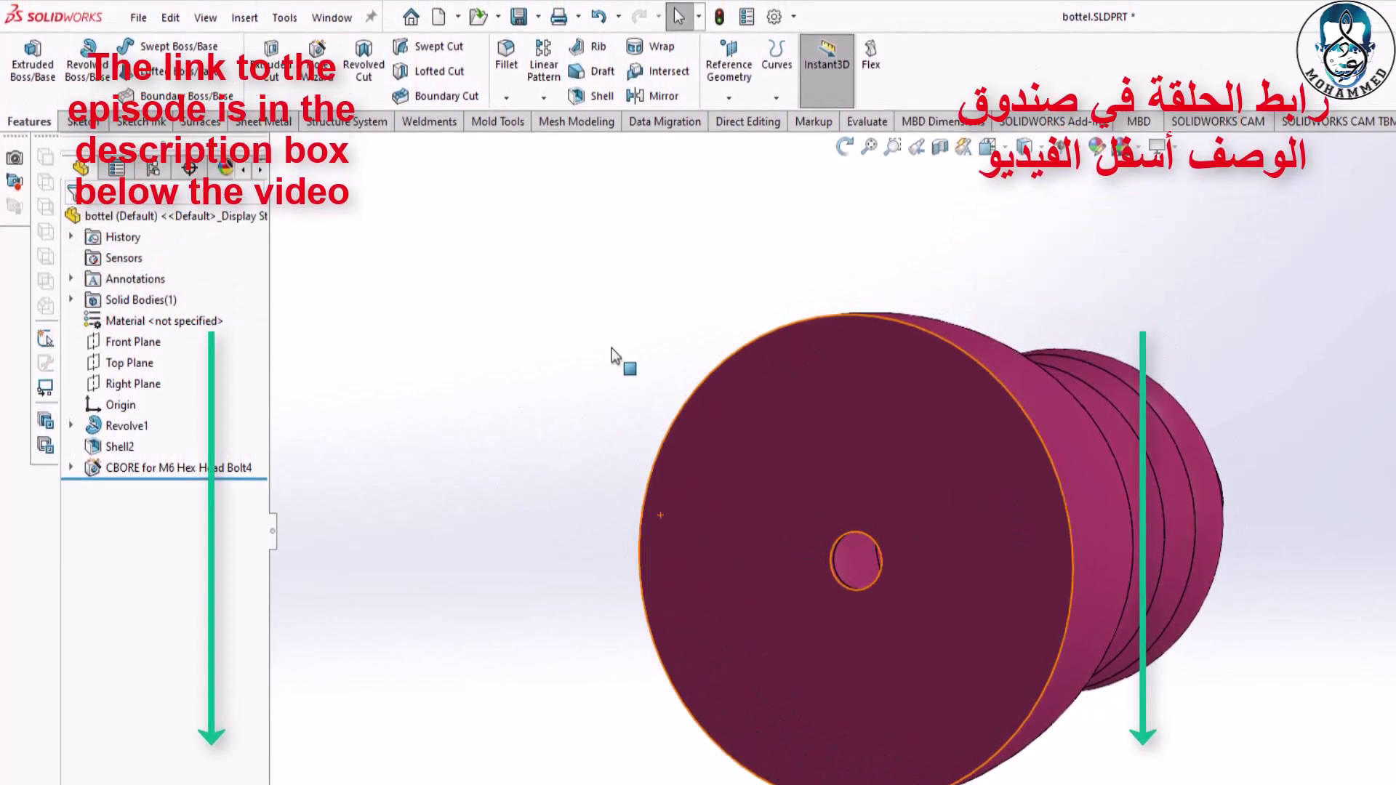
click(317, 62)
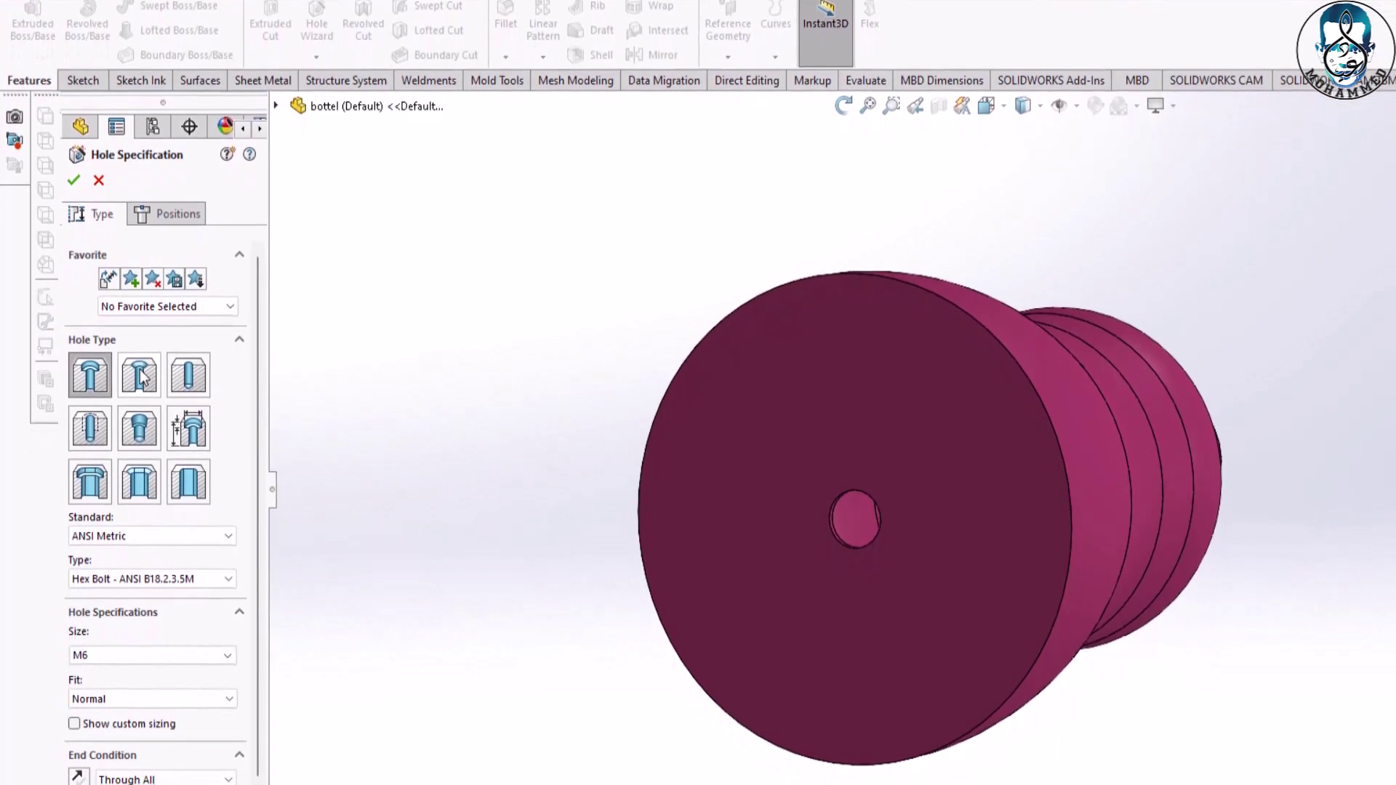
Create an M5 flat-head countersink hole near the upper left of the base face.
click(141, 387)
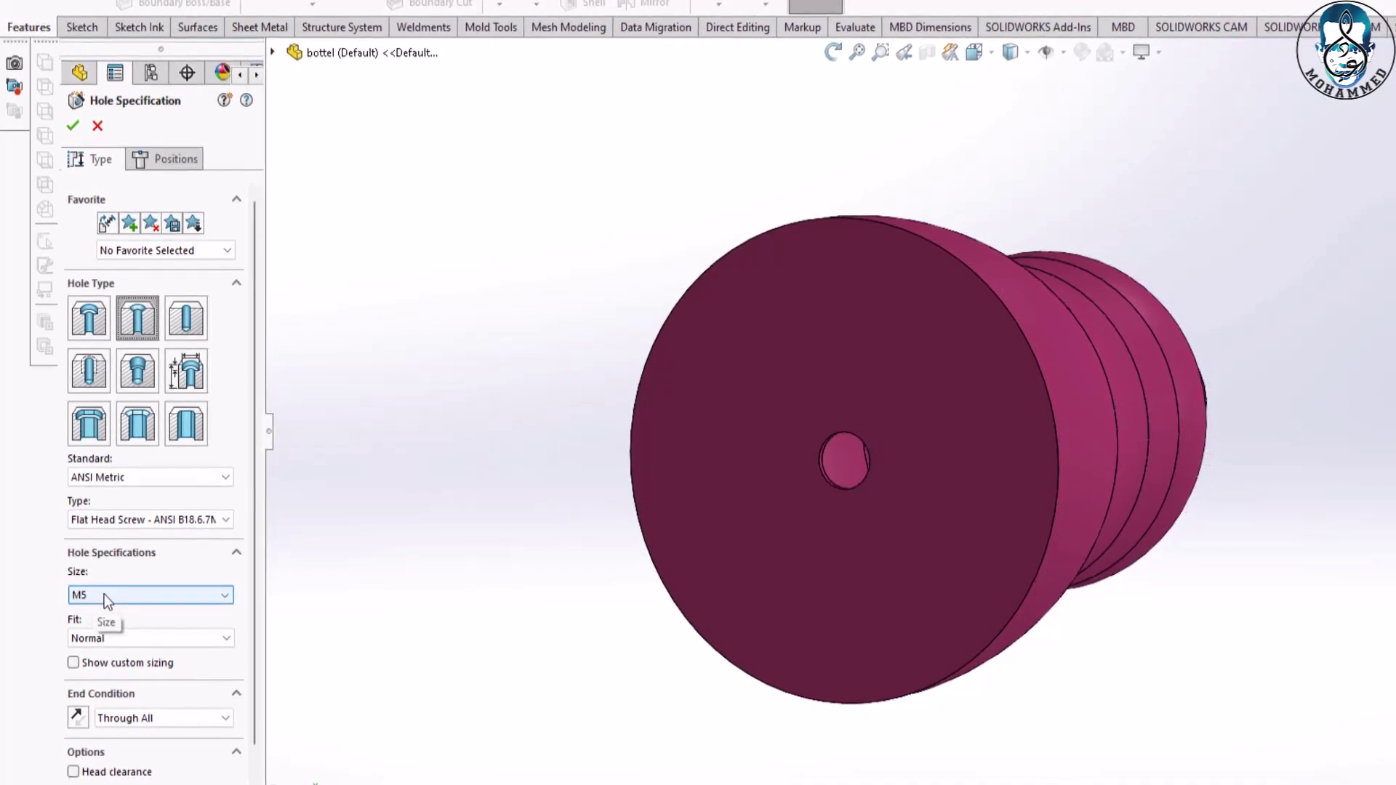
click(162, 162)
click(759, 329)
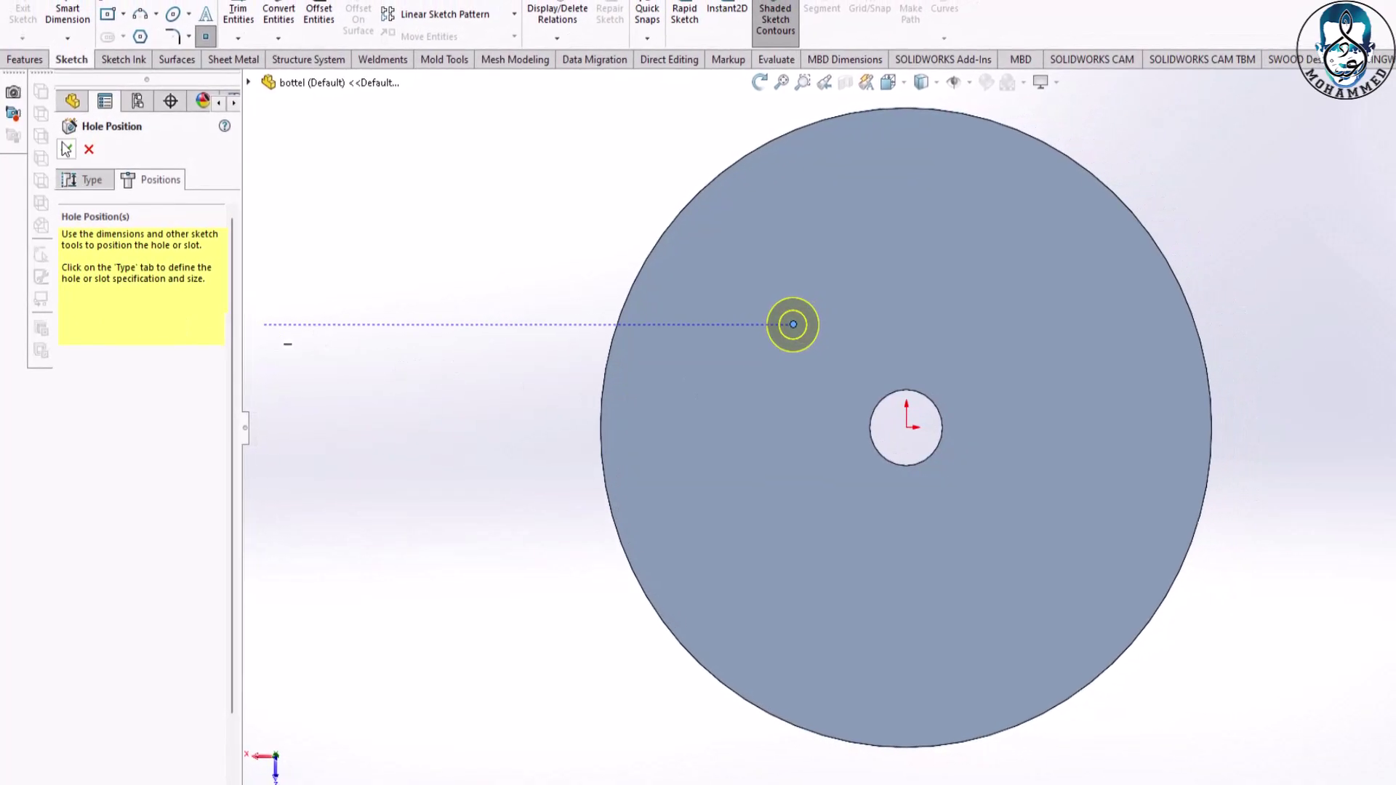
click(66, 149)
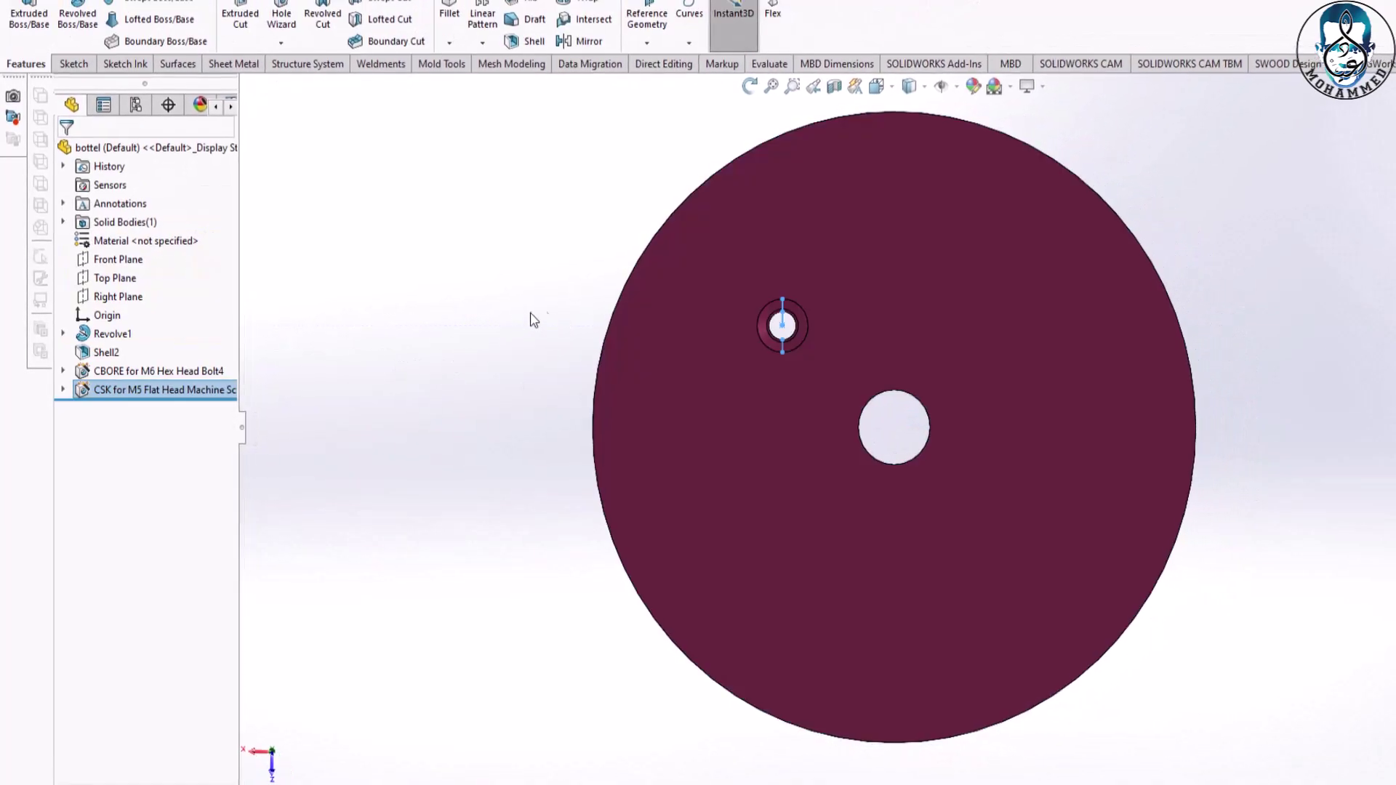
Set Hole Wizard to transfer settings when changing hole type and accept the options.
middle_drag(570, 349, 526, 426)
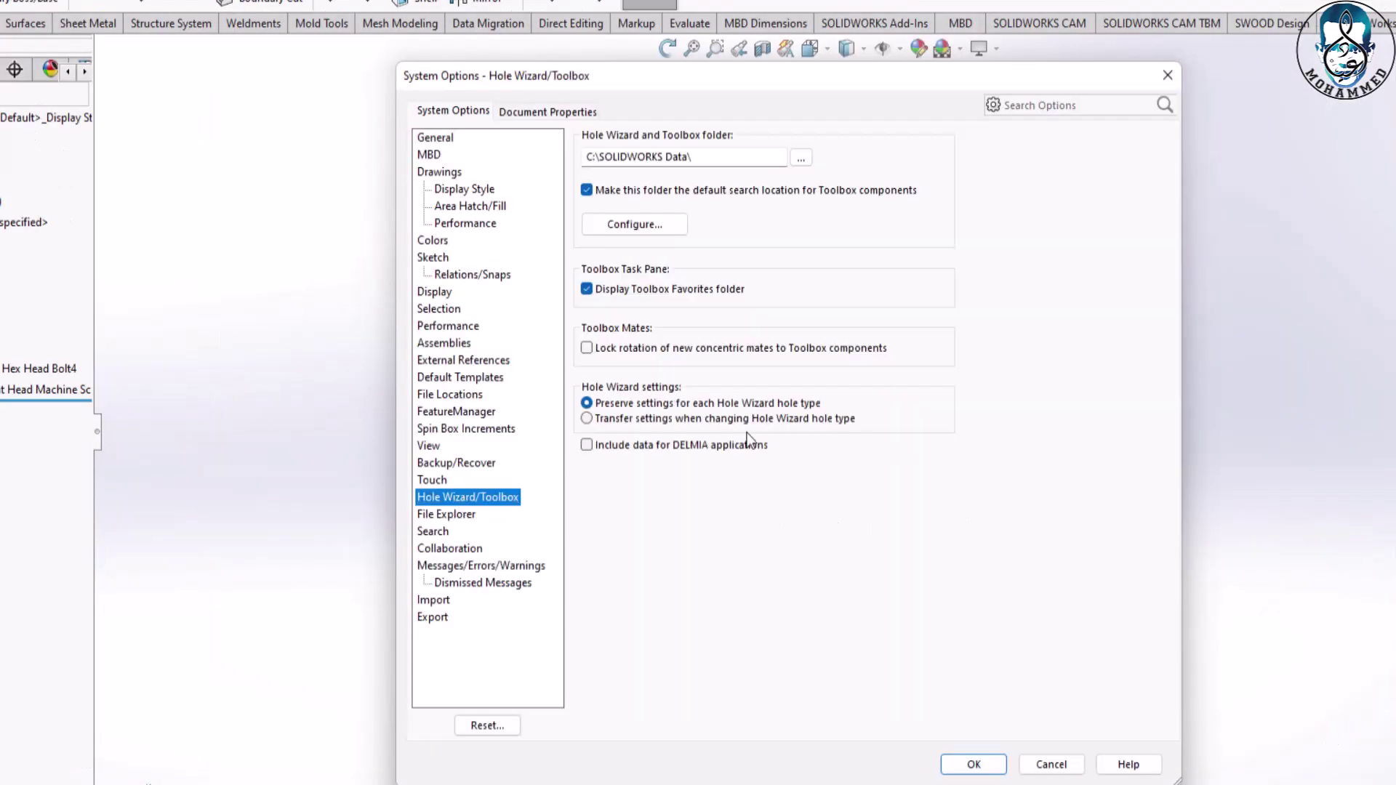
click(587, 419)
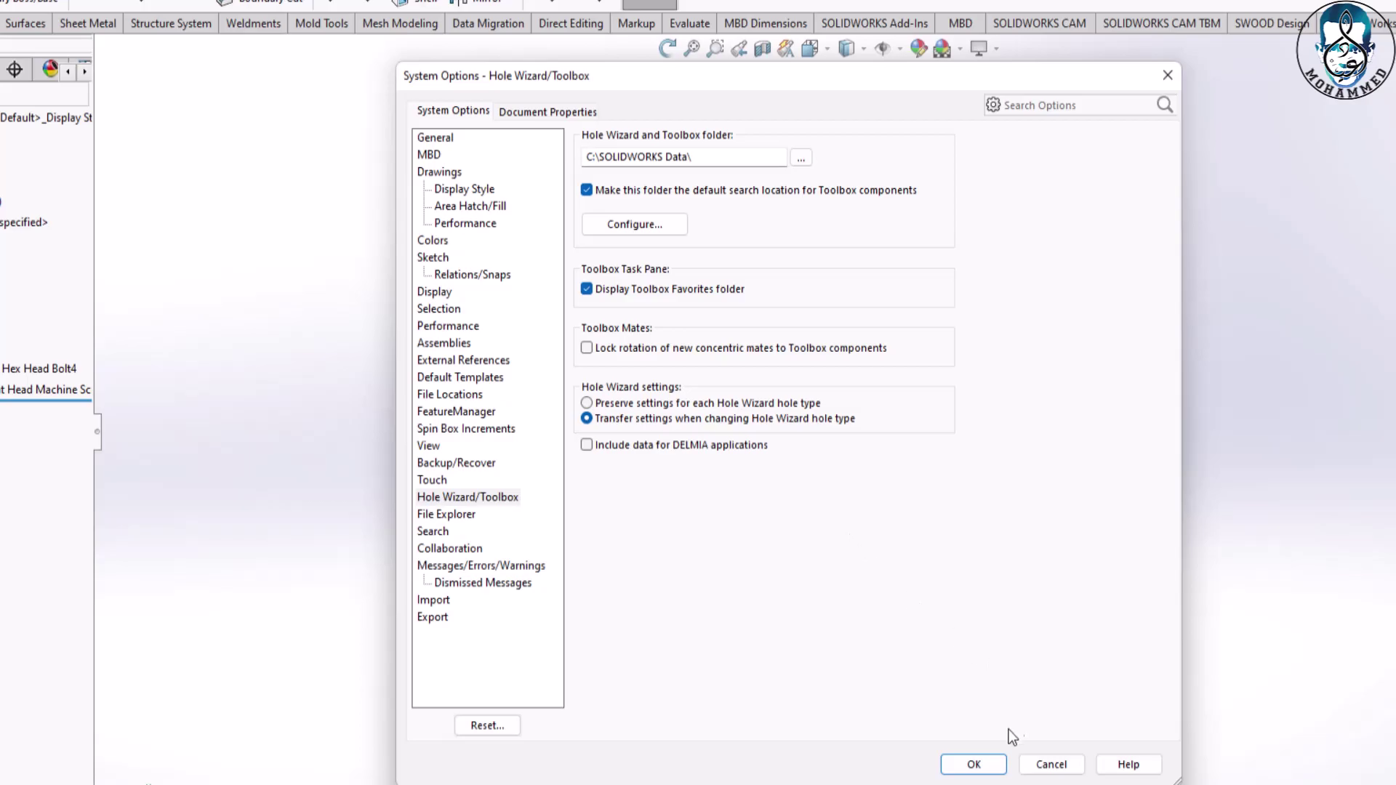
click(978, 766)
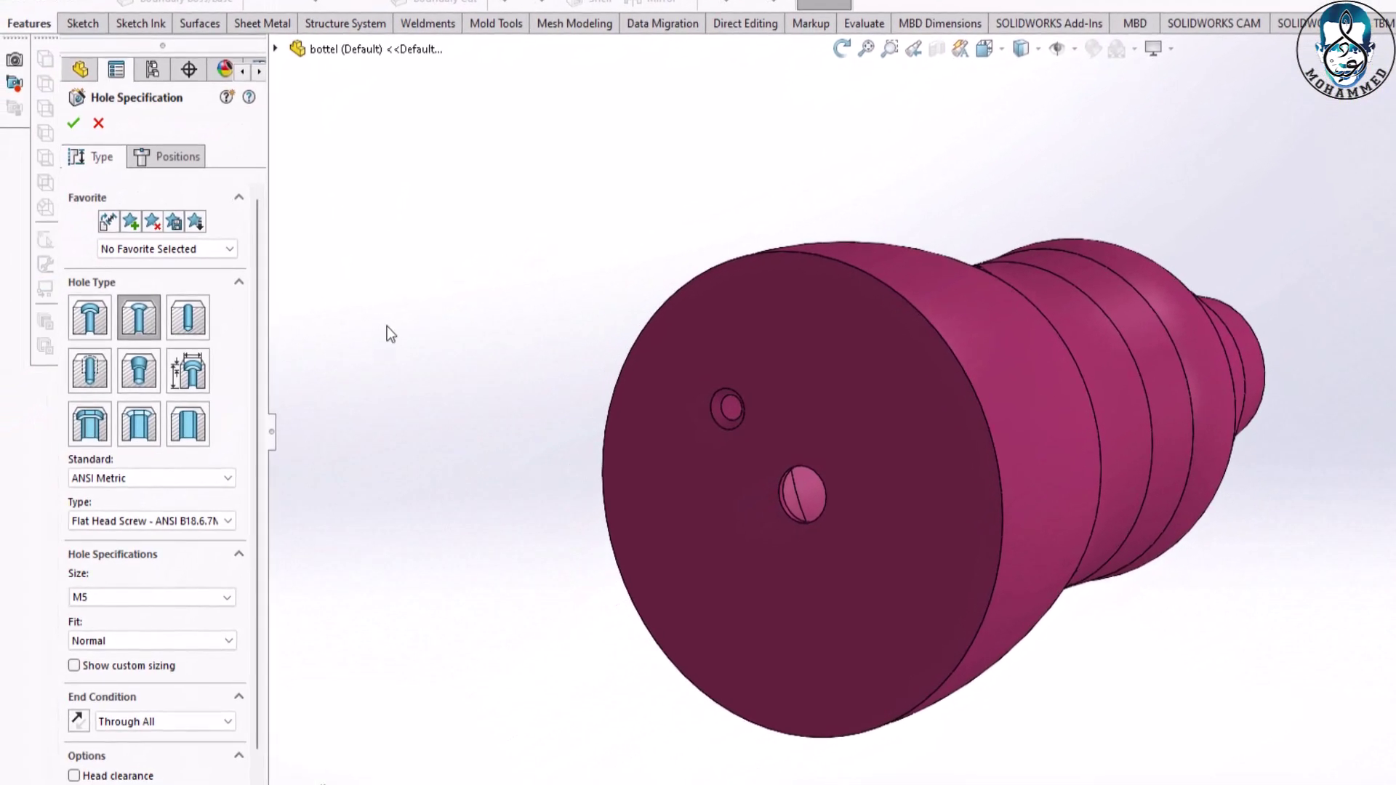
Create a Counterbore hole, size M6, positioned at the upper right of the base face.
click(90, 320)
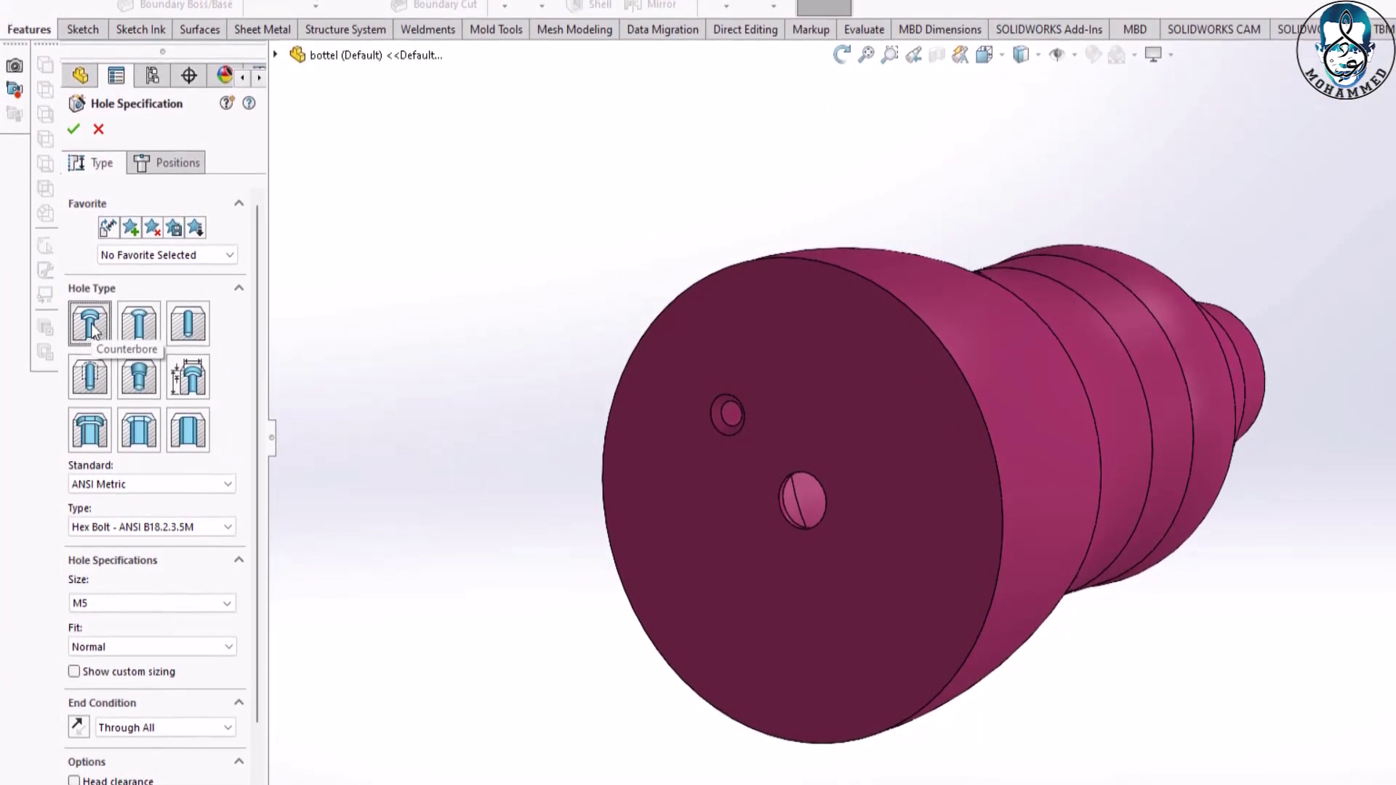
click(152, 598)
click(125, 649)
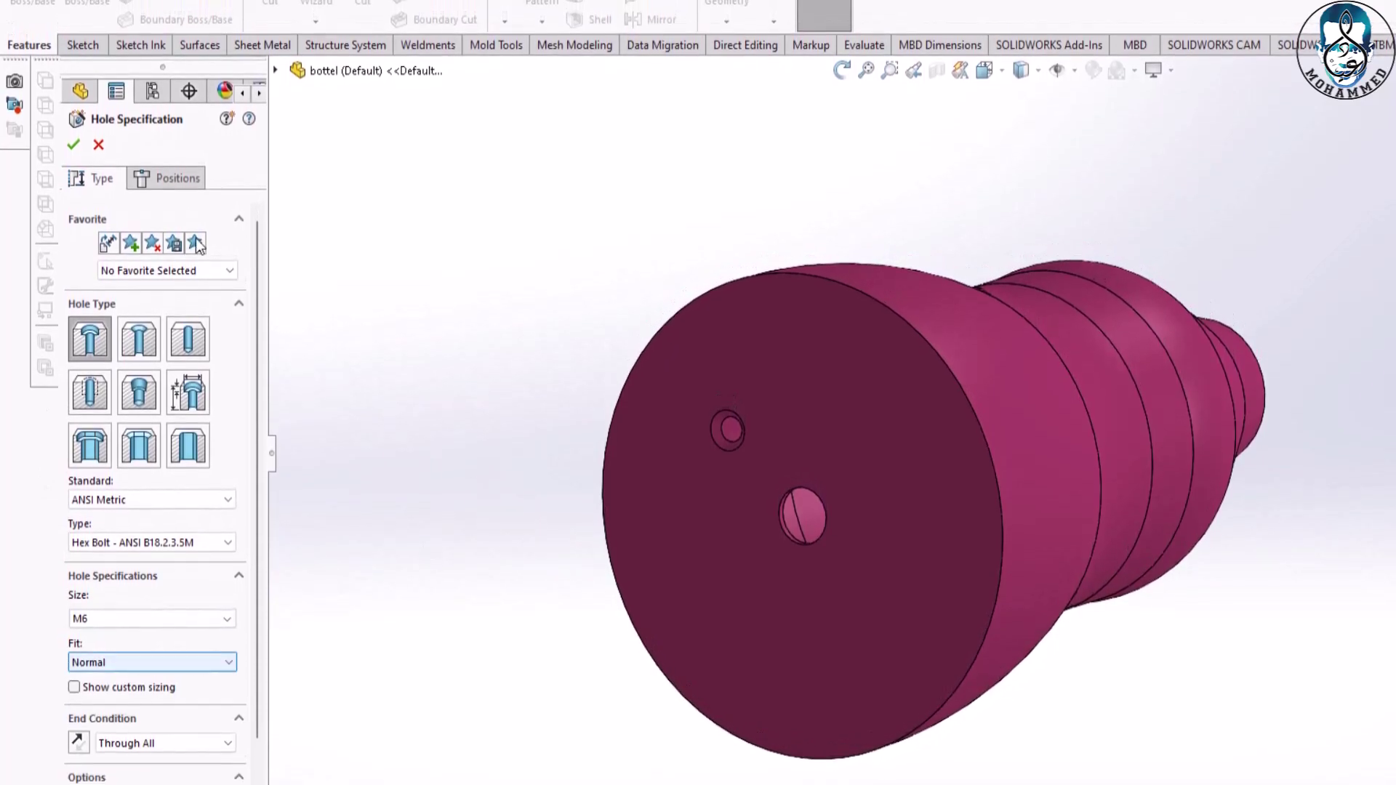
click(175, 173)
click(849, 409)
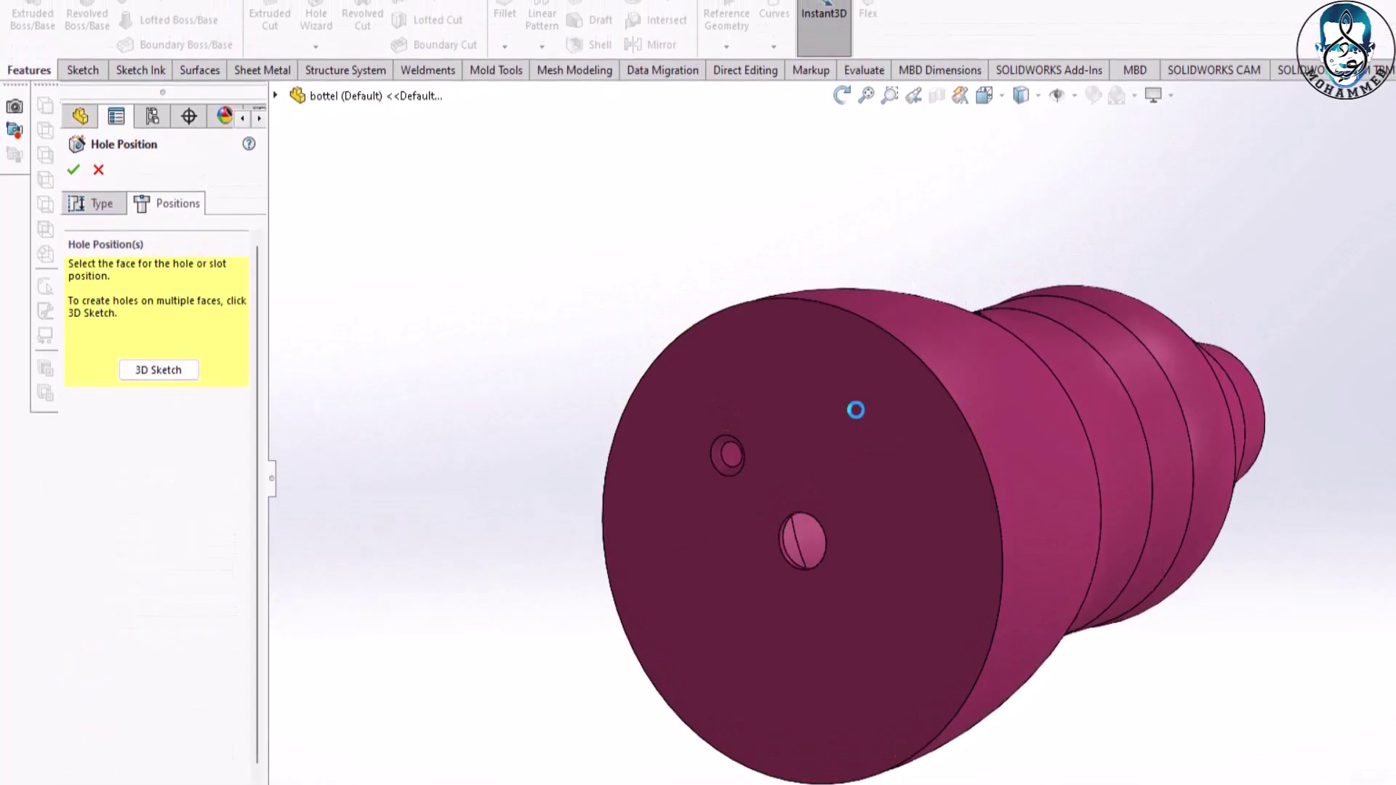
click(1115, 312)
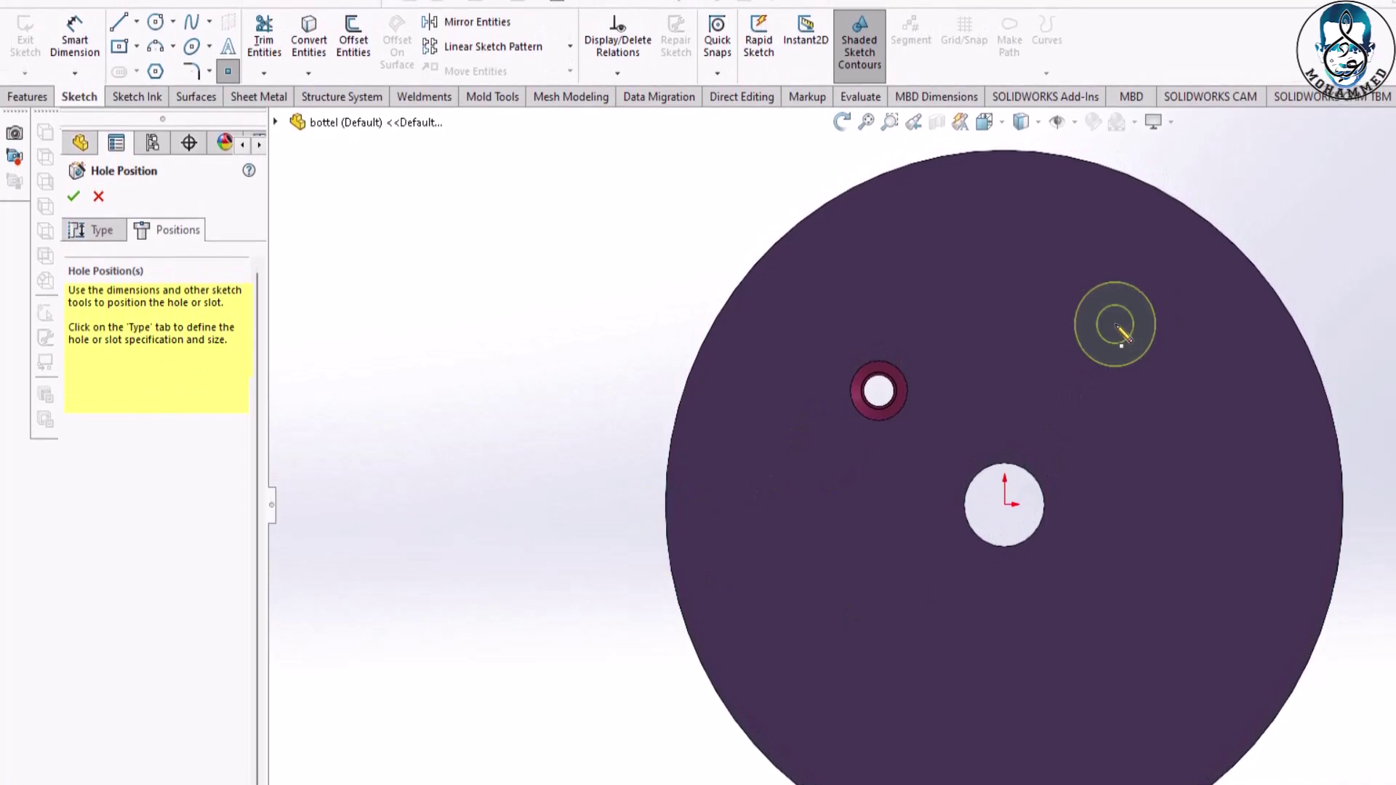
click(72, 207)
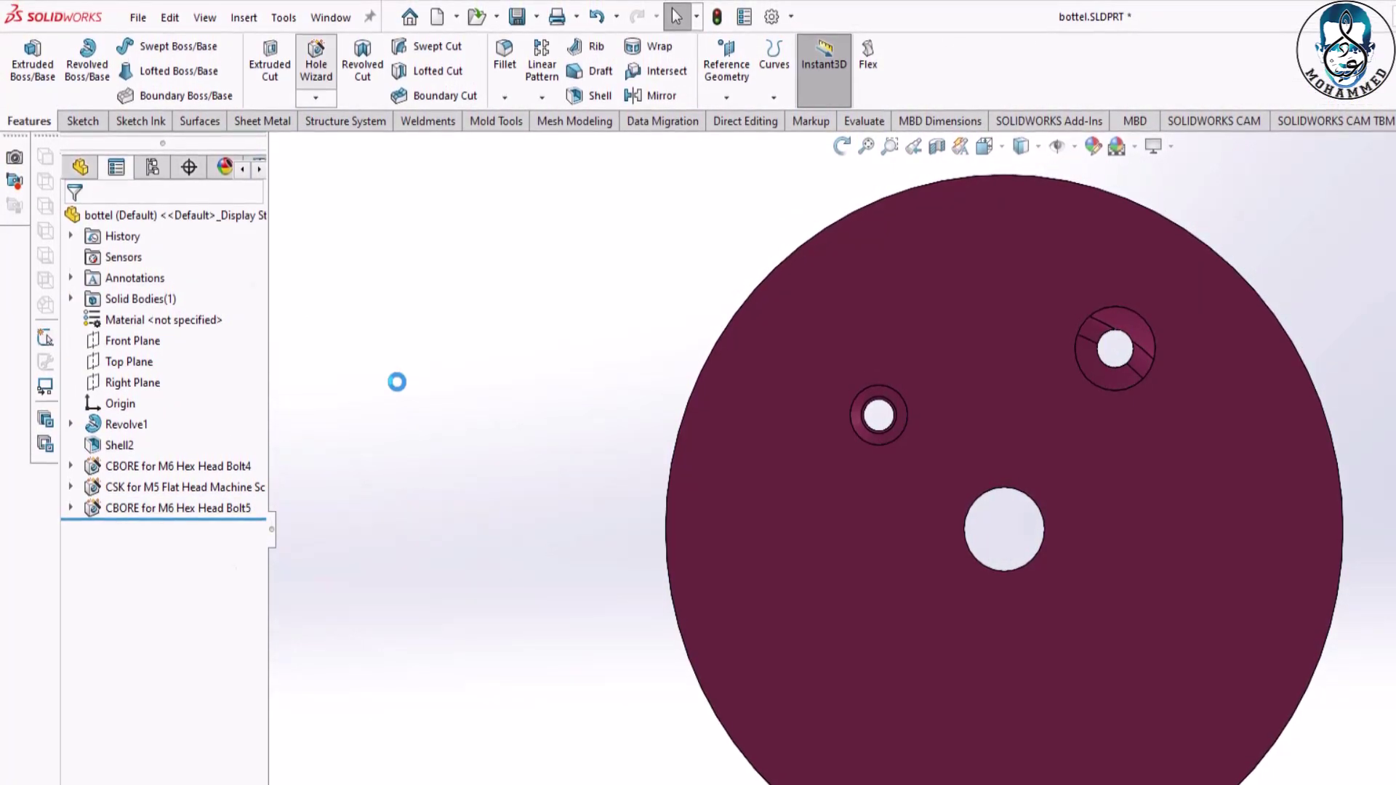
key(Return)
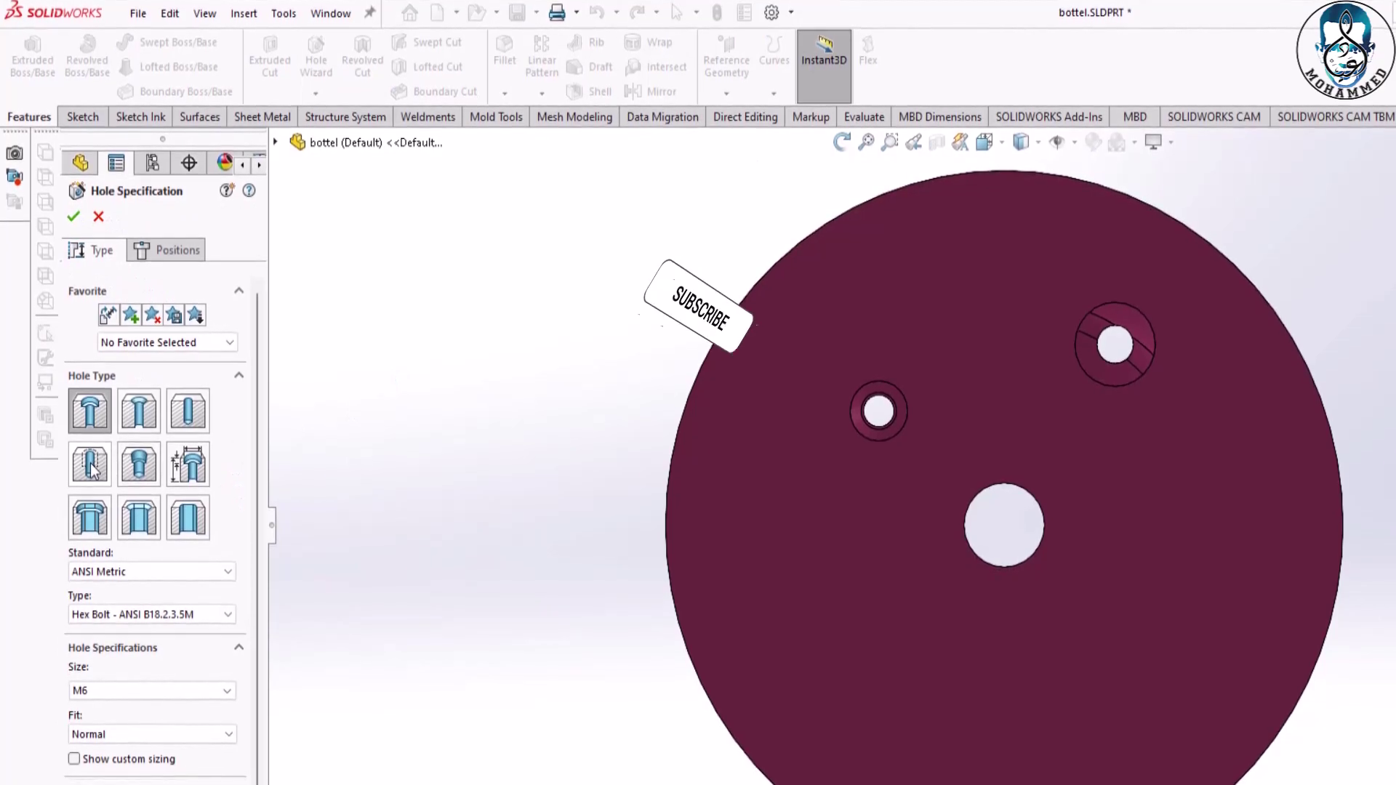
Add an M6x1.0 plain Tapped hole, Through All, below-left of the base face's centre hole.
click(90, 458)
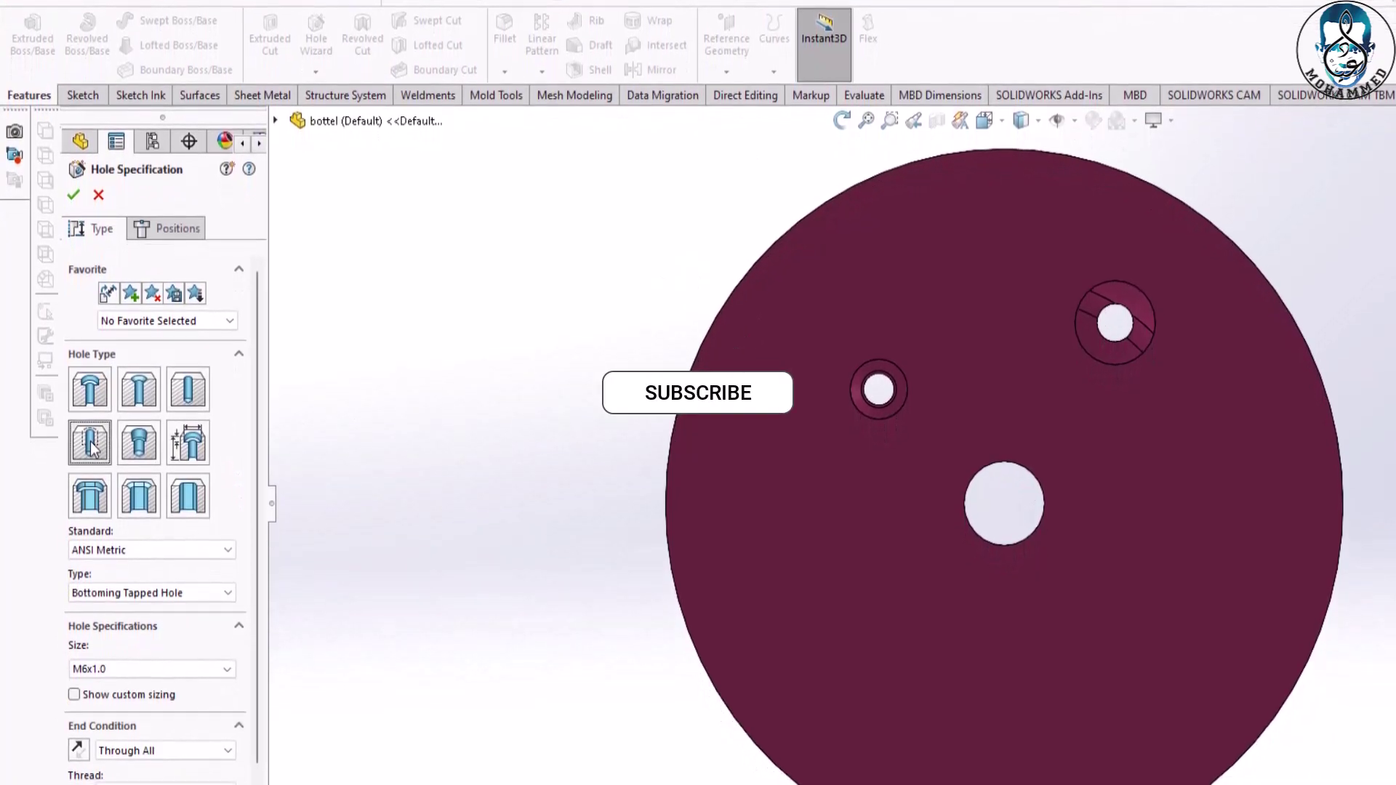
click(230, 575)
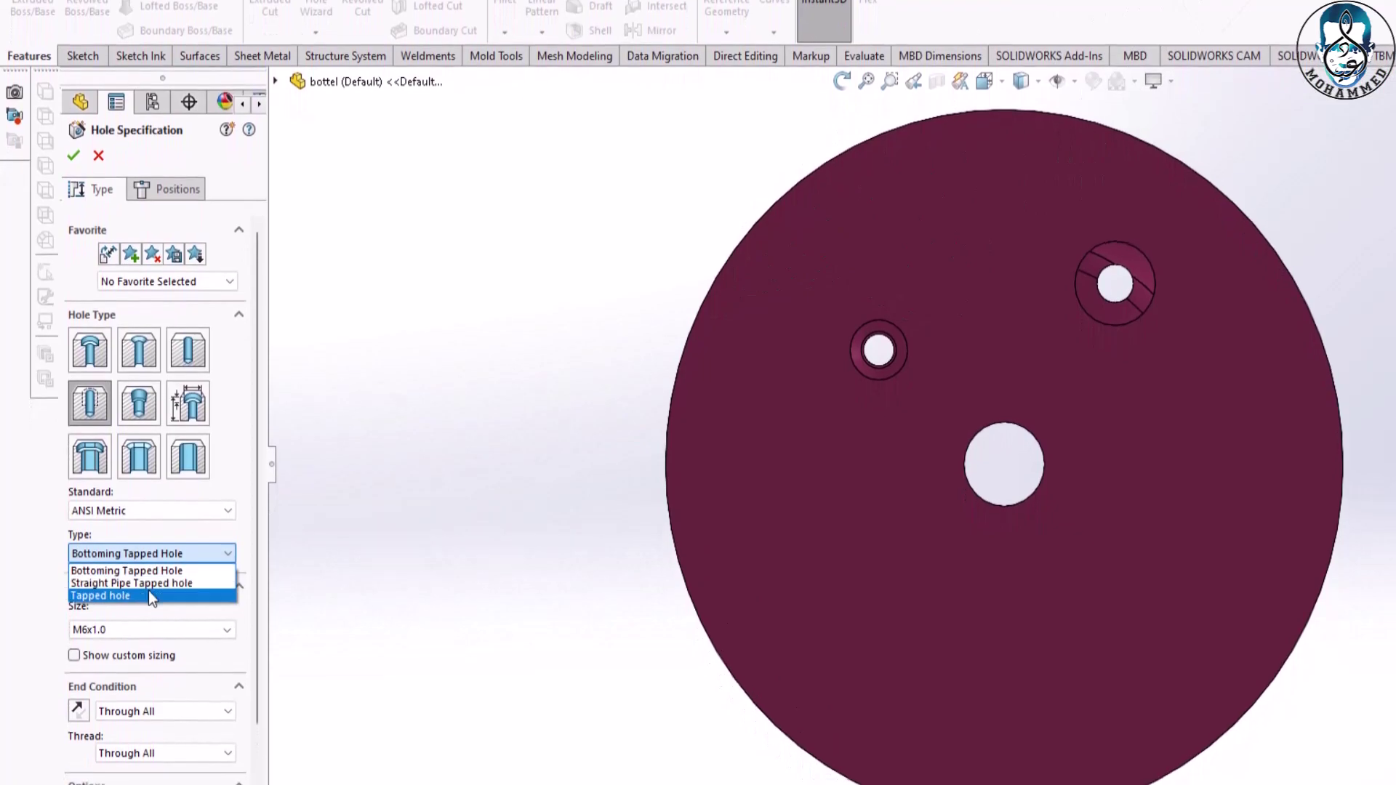
click(149, 590)
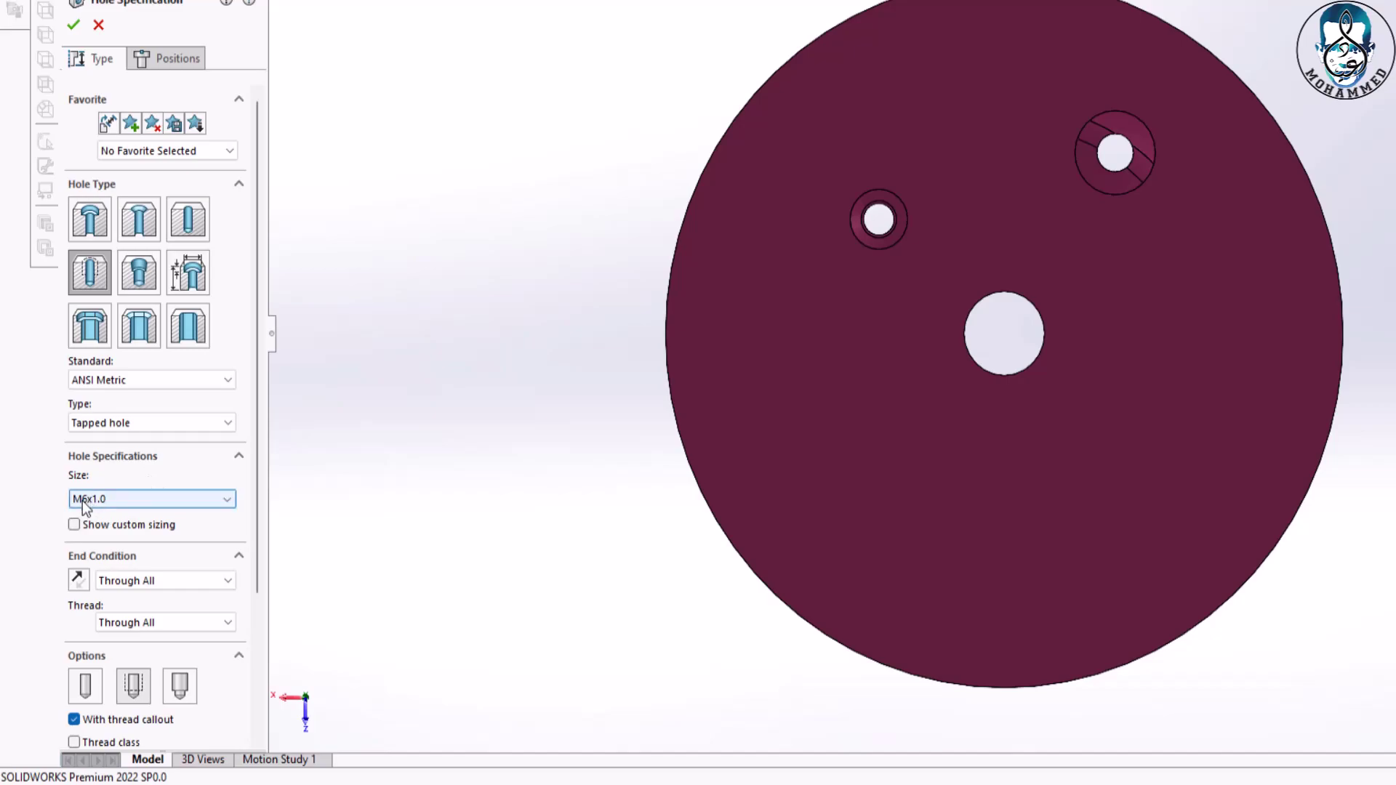
click(229, 500)
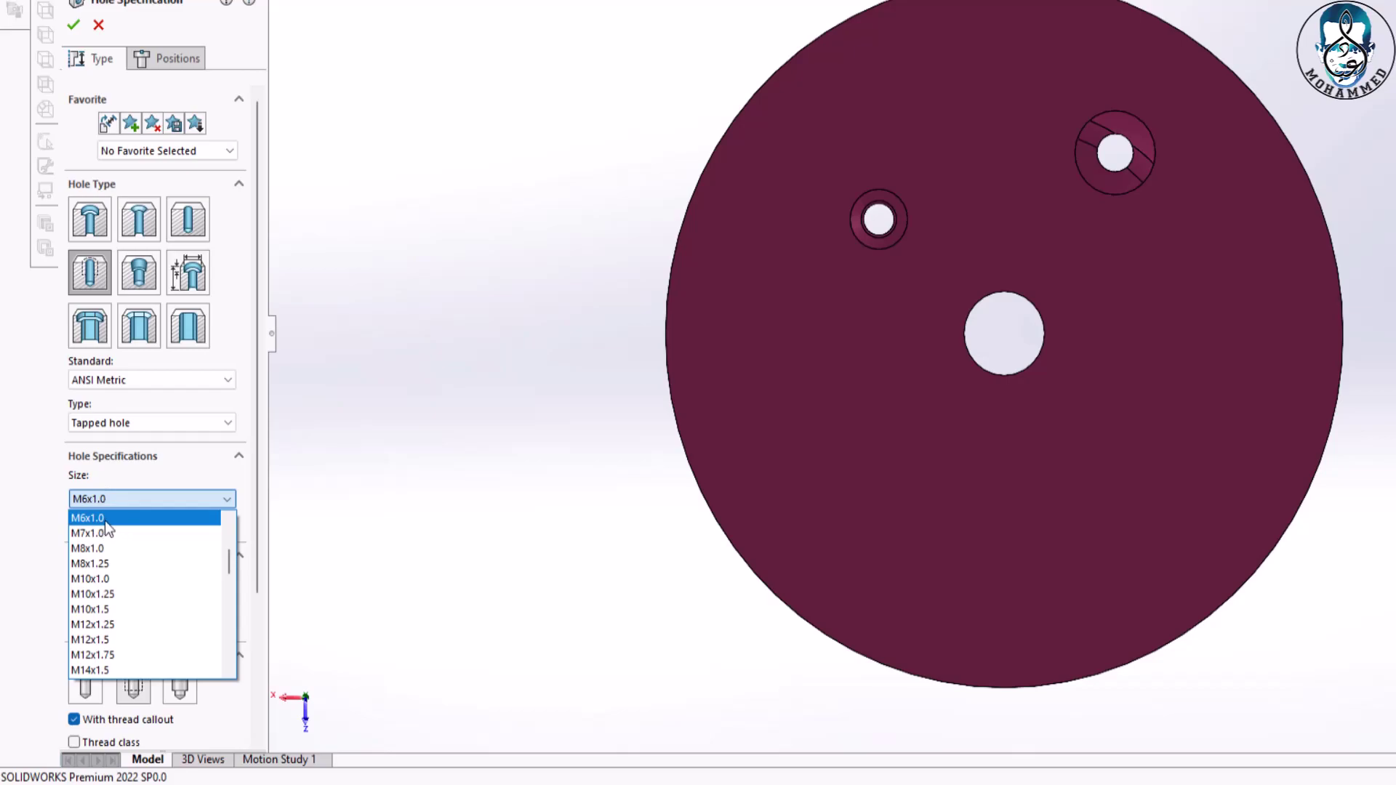
click(18, 435)
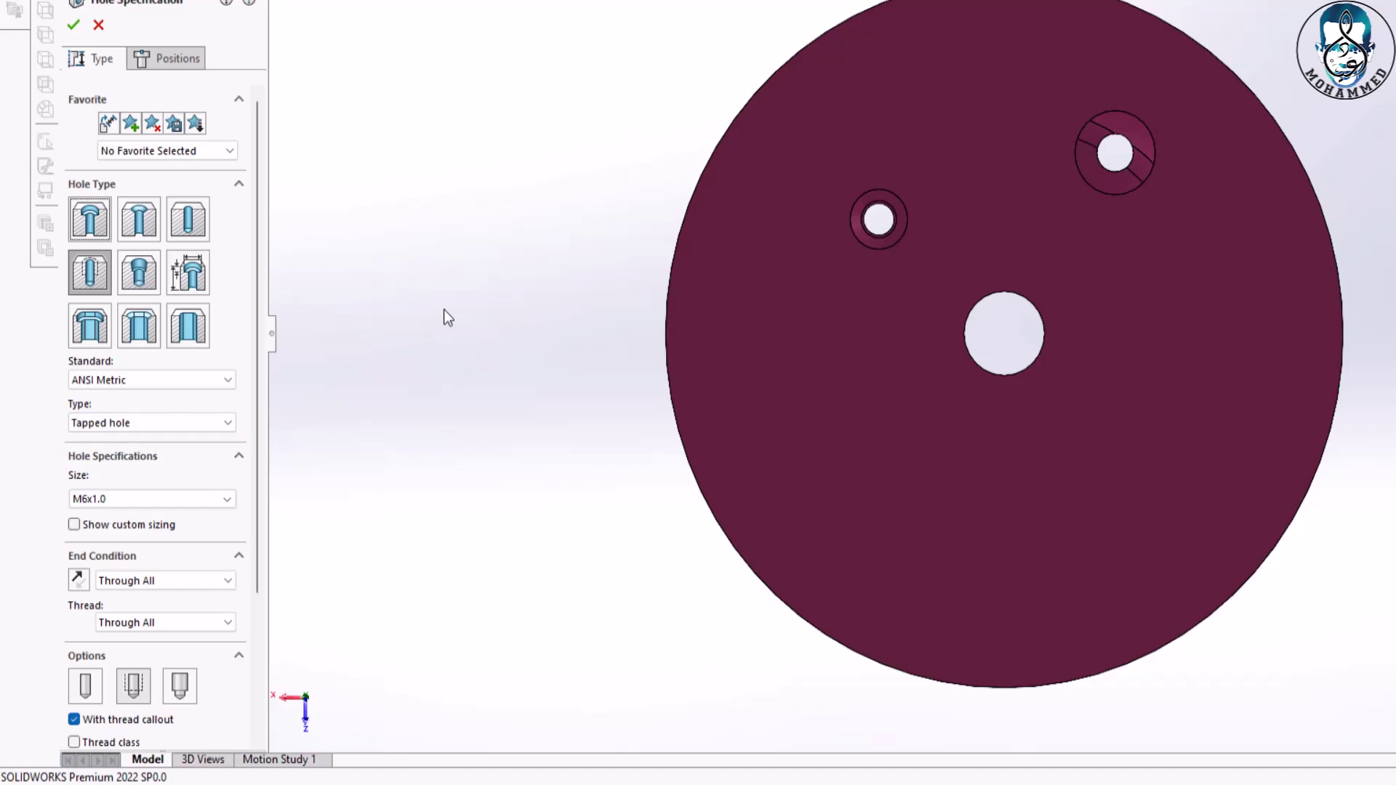
click(163, 58)
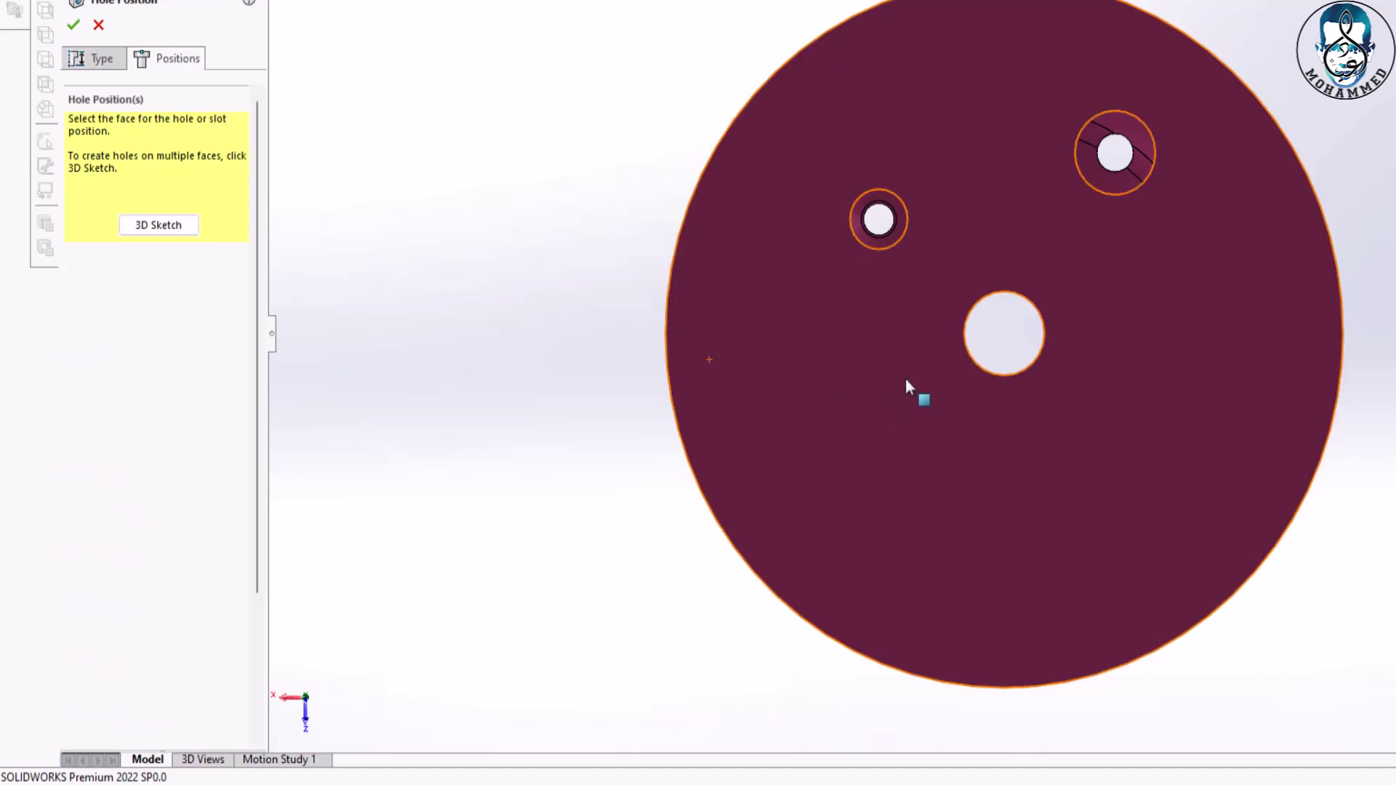
click(907, 418)
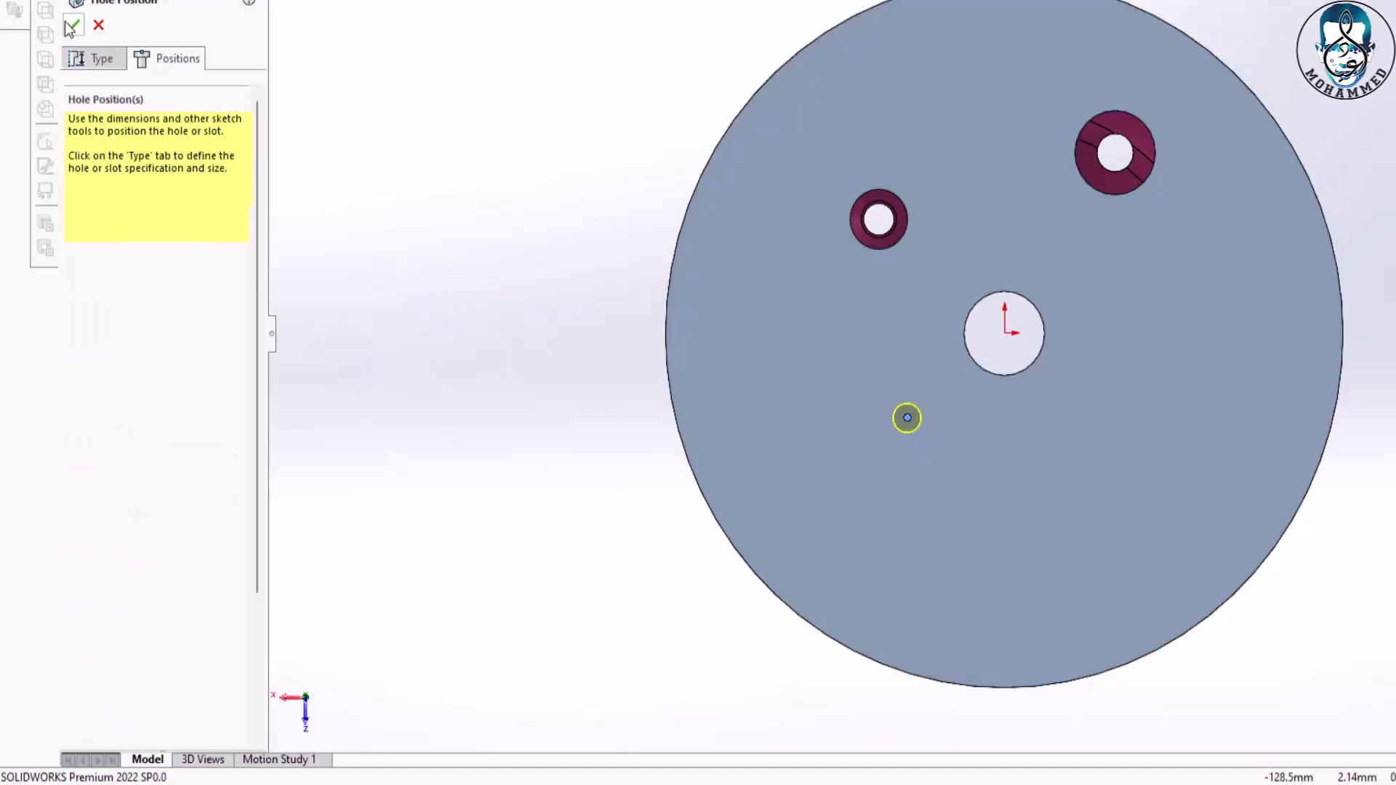
key(Return)
Zoom and orbit the view to inspect the bottle's four holes.
scroll(798, 224, up, 5)
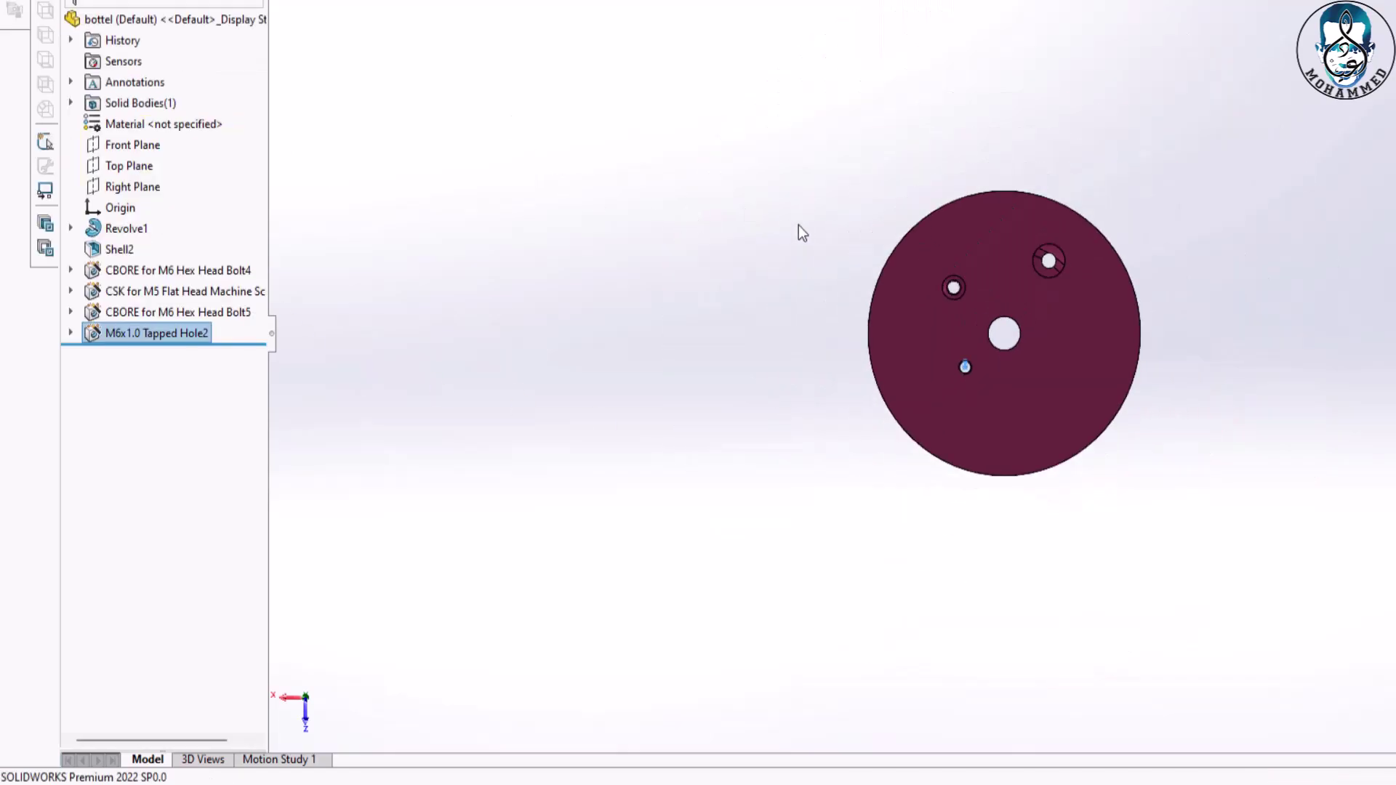
mouse_move(798, 225)
middle_down()
mouse_move(708, 462)
mouse_move(1025, 346)
mouse_move(1057, 372)
mouse_move(853, 358)
mouse_move(974, 335)
mouse_move(1016, 349)
middle_up()
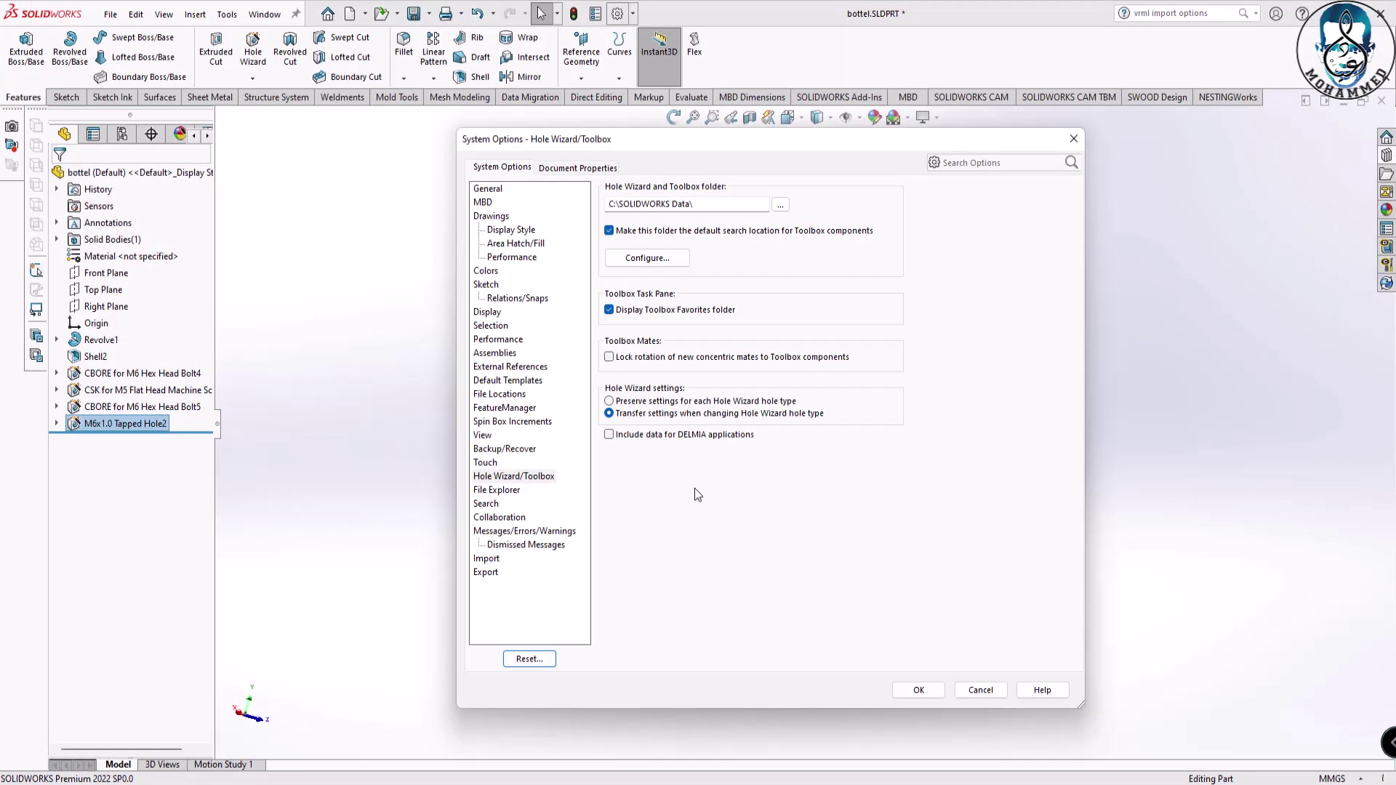